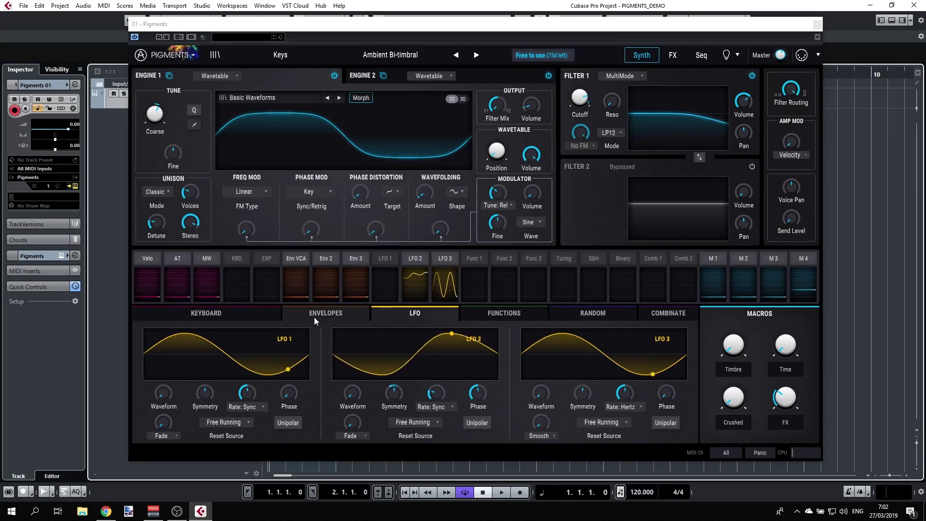
Step: Look through the FX, sequencer and synth pages, ending on the synth page
left_click(672, 56)
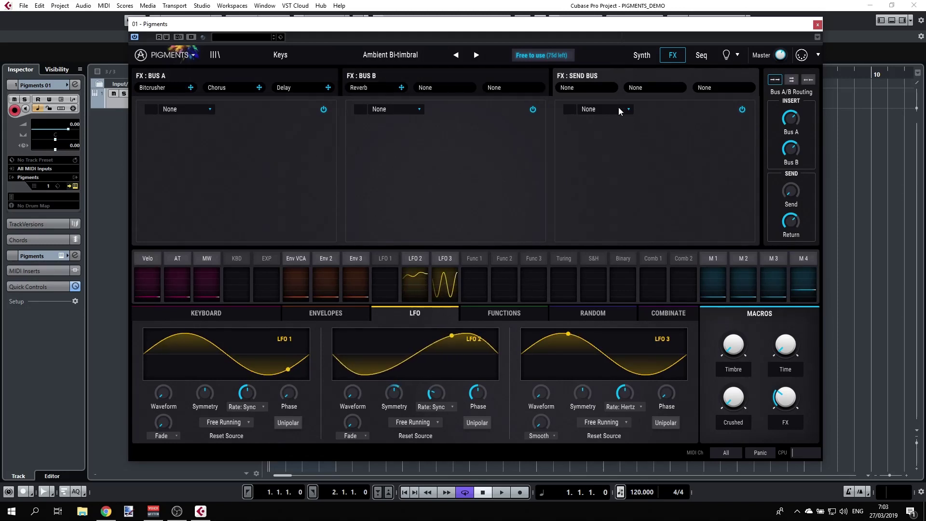
left_click(704, 57)
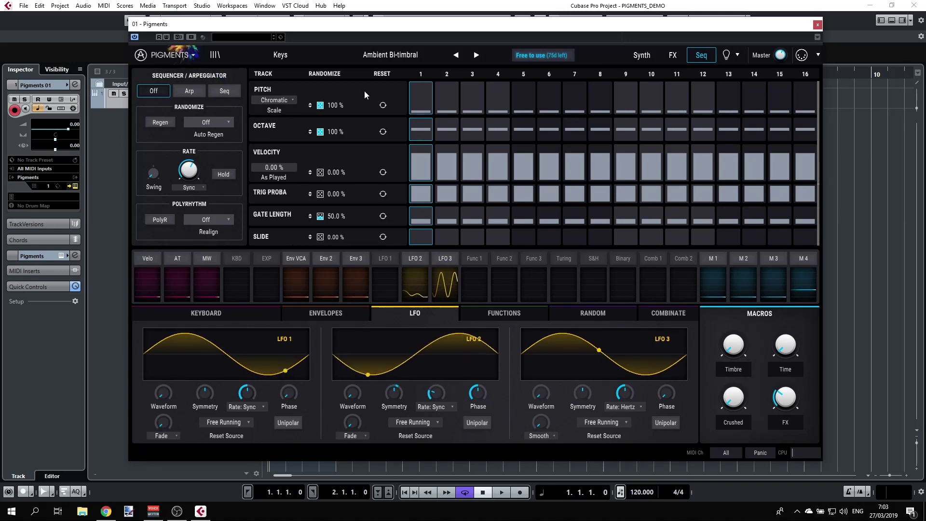
left_click(643, 56)
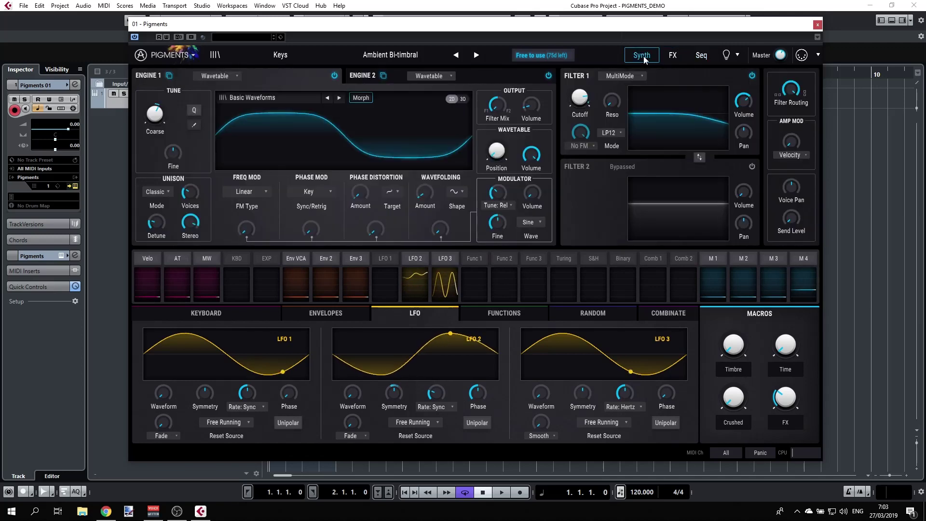
left_click(673, 56)
left_click(702, 58)
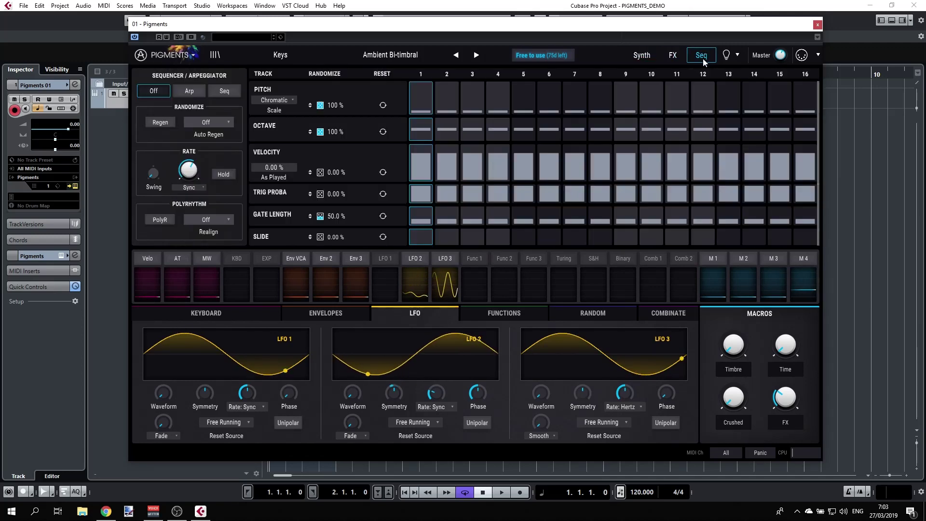
left_click(642, 56)
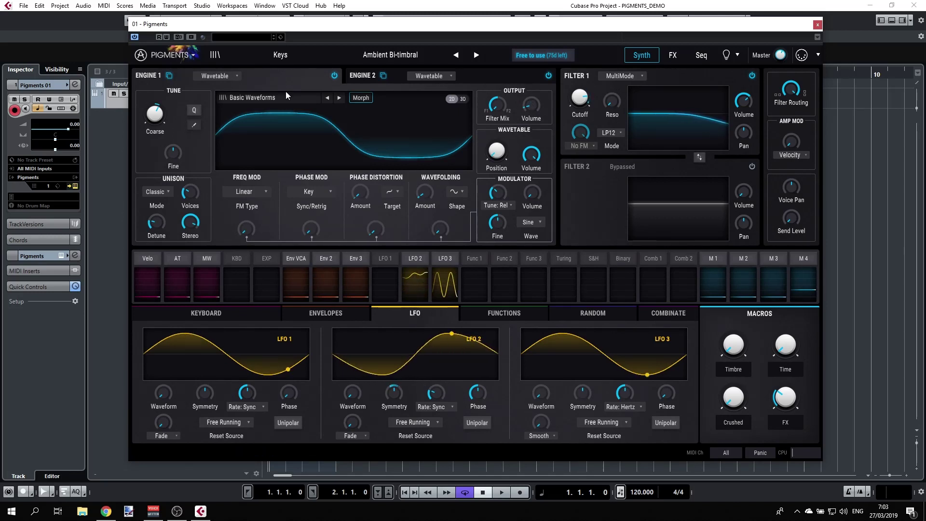
Step: Leave only Engine 1 switched on and change its type to Analog
left_click(334, 77)
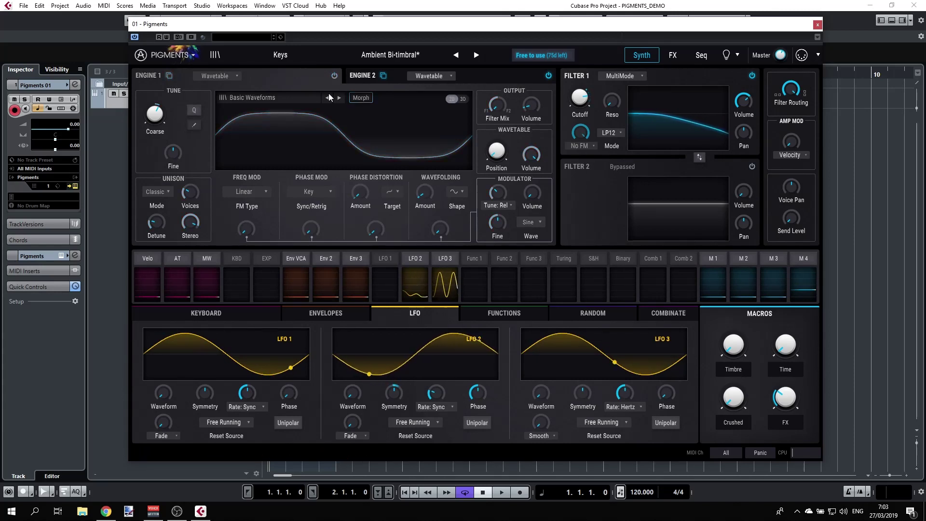
left_click(548, 75)
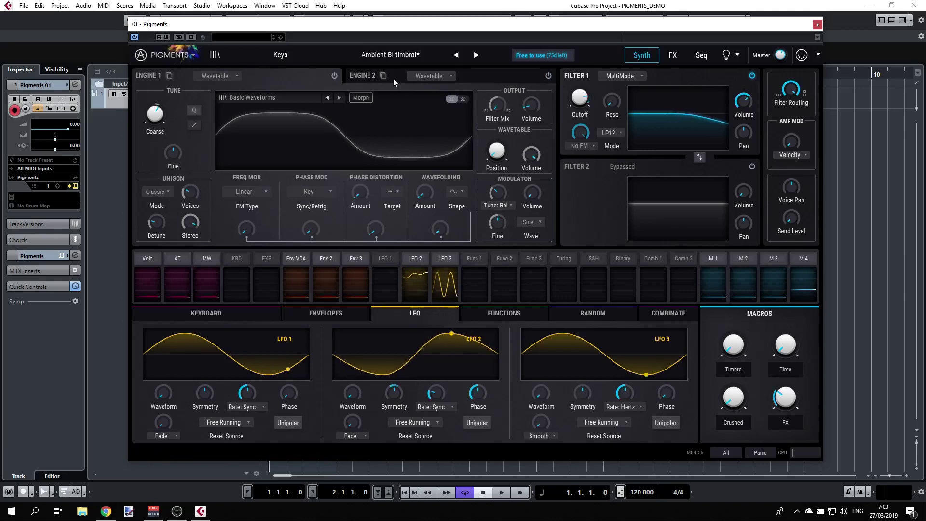
left_click(335, 76)
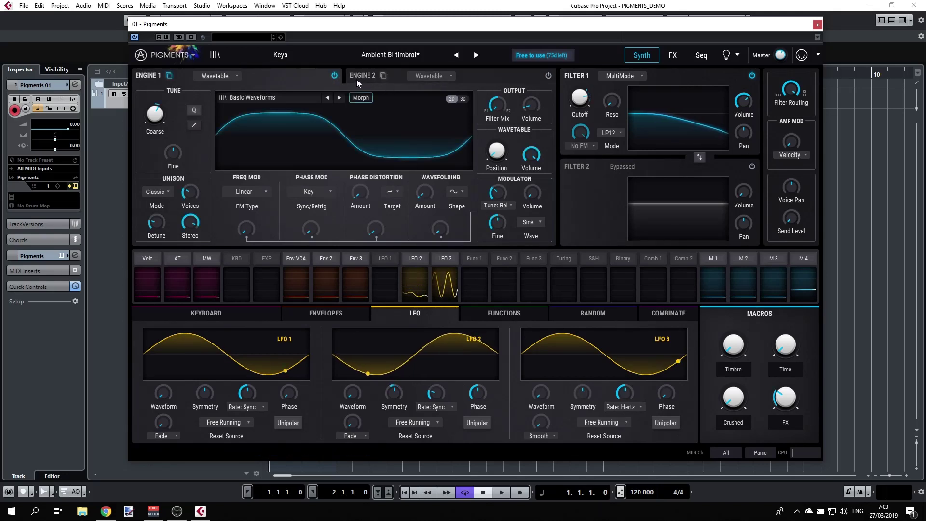
left_click(228, 76)
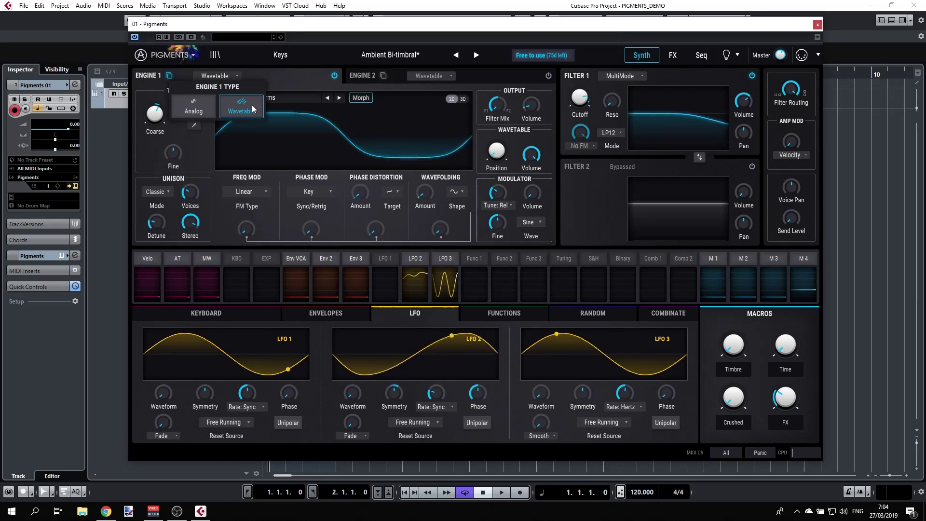
left_click(211, 110)
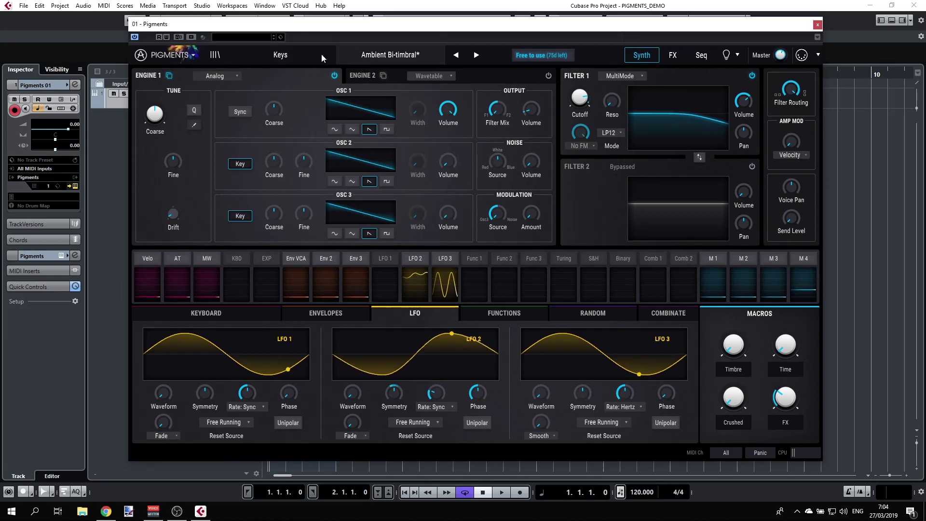
Step: Load the Default preset from the Template category
left_click(274, 56)
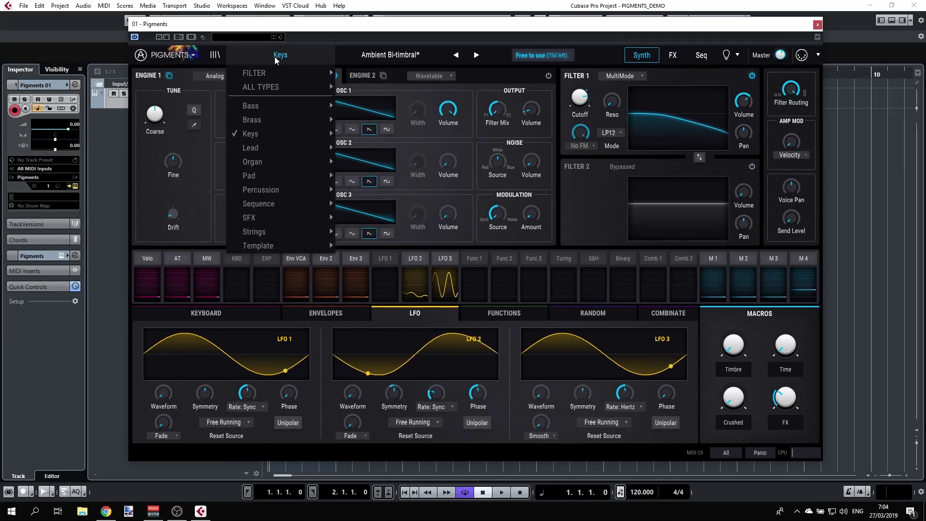
mouse_move(267, 180)
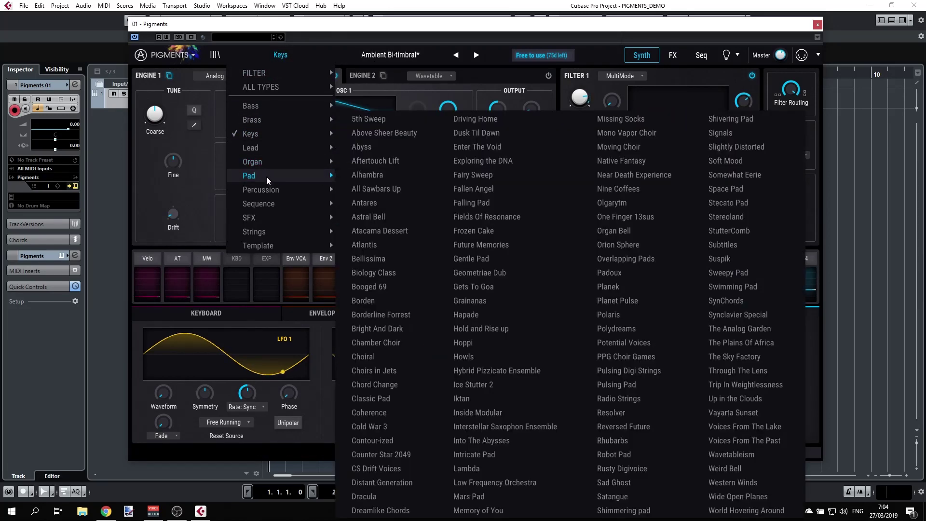
mouse_move(272, 247)
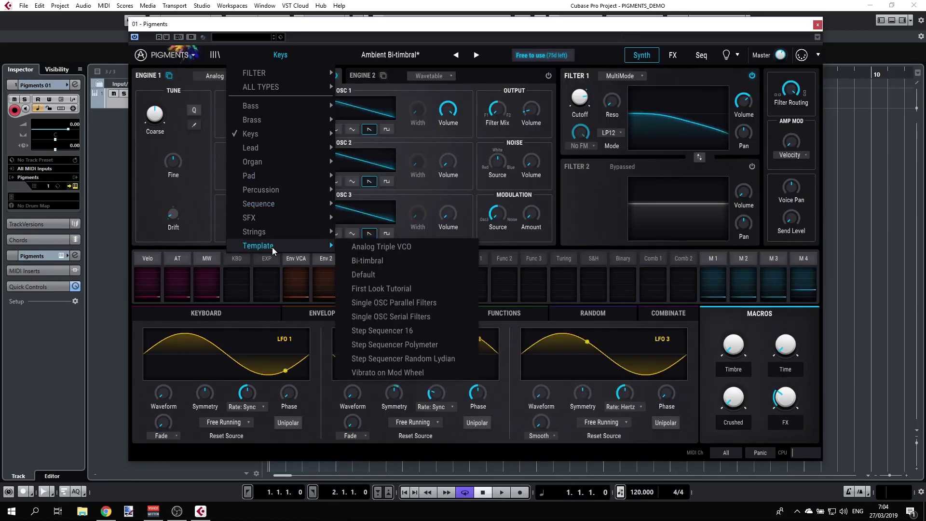
left_click(372, 278)
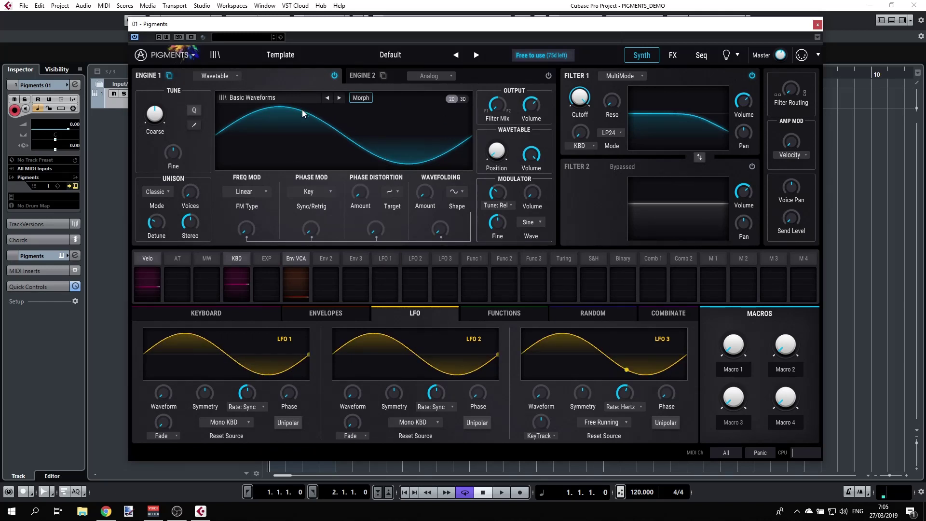
Step: Show Engine 1's wavetable in 3D and sweep its position through the waveforms and back to the start
left_click(463, 99)
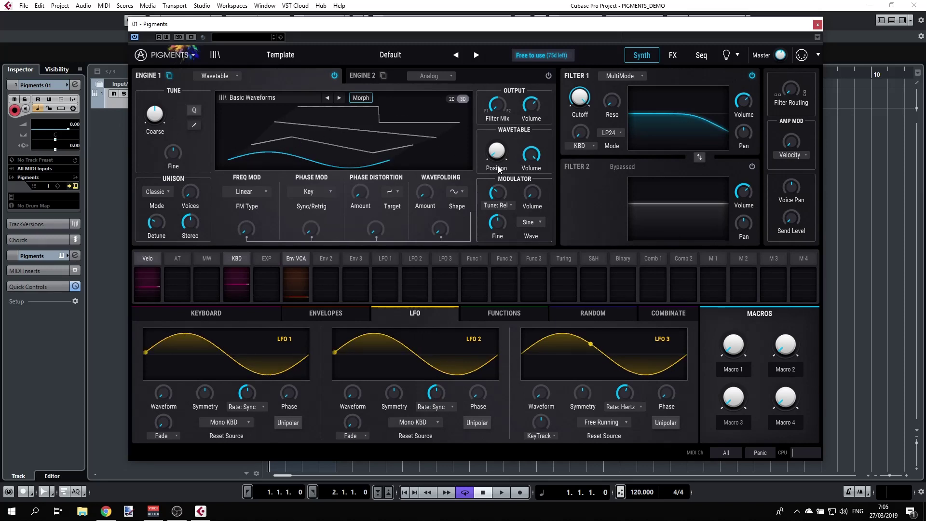
mouse_move(511, 140)
scroll(511, 140, "up", 3)
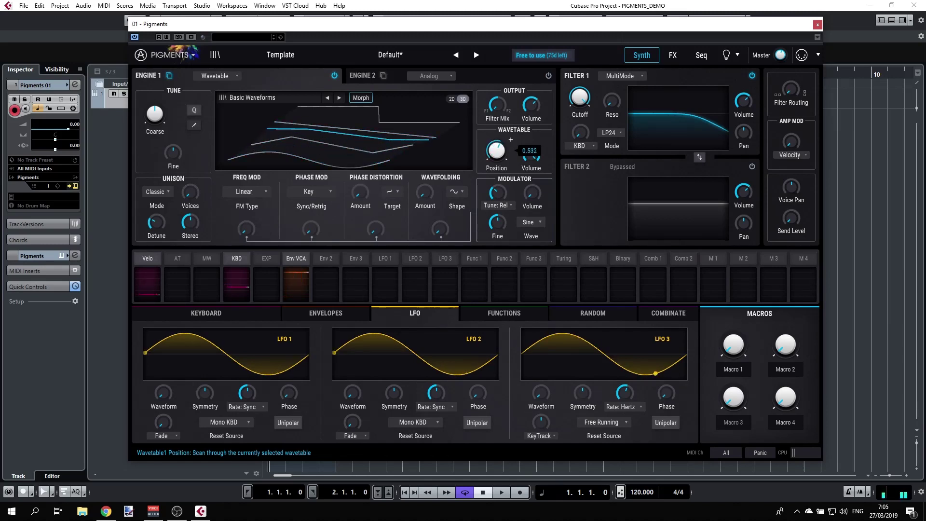
mouse_move(498, 160)
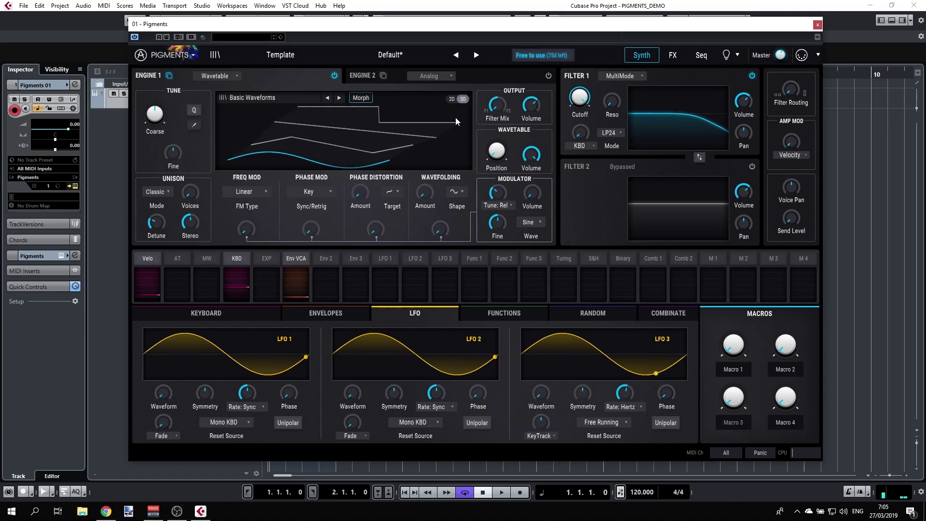
Step: Turn on Engine 2 and set its OSC 1 waveform to square after trying sine and sawtooth
left_click(367, 76)
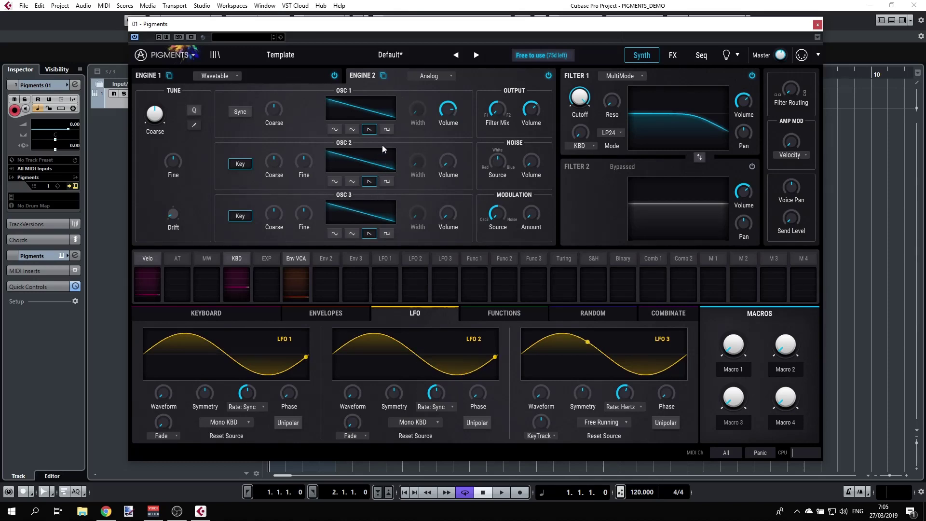
left_click(335, 129)
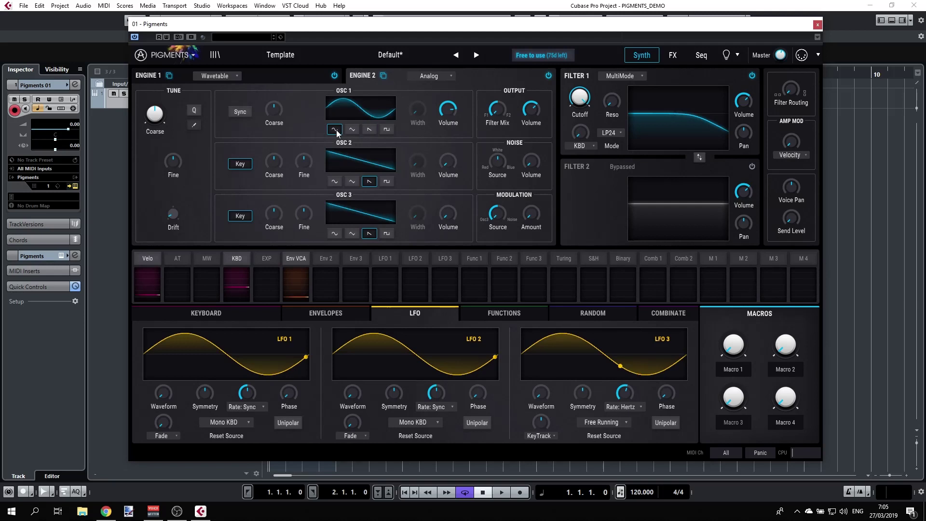
left_click(371, 129)
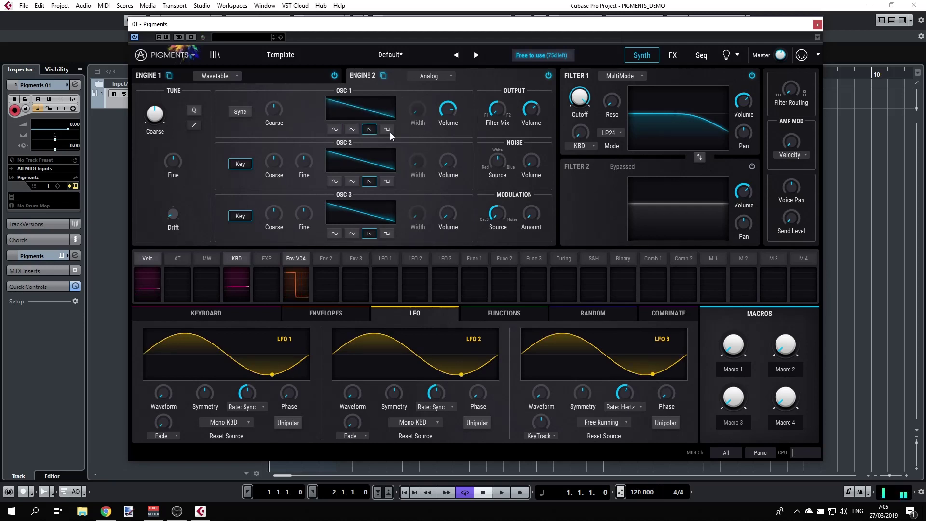
left_click(388, 130)
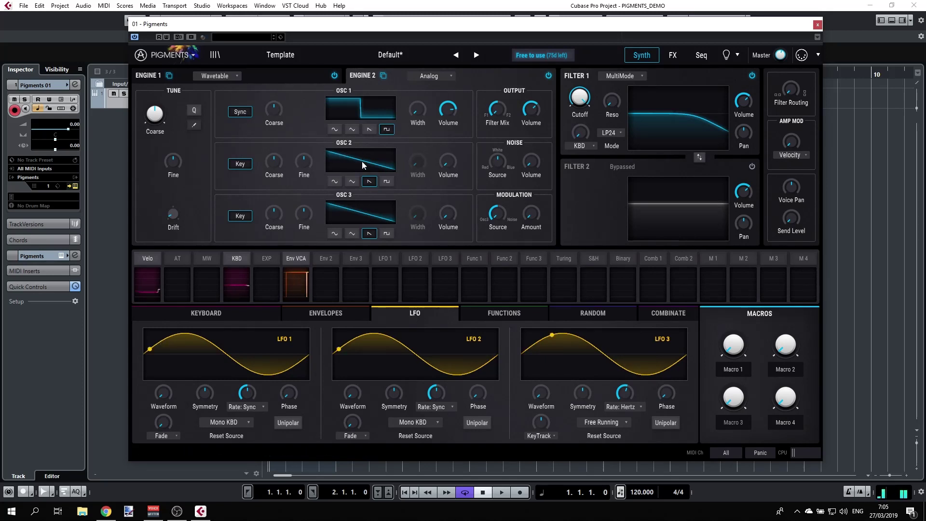
Step: Raise the volume of OSC 2 in Engine 2 and turn off Sync for OSC 1
mouse_move(448, 162)
scroll(447, 162, "up", 10)
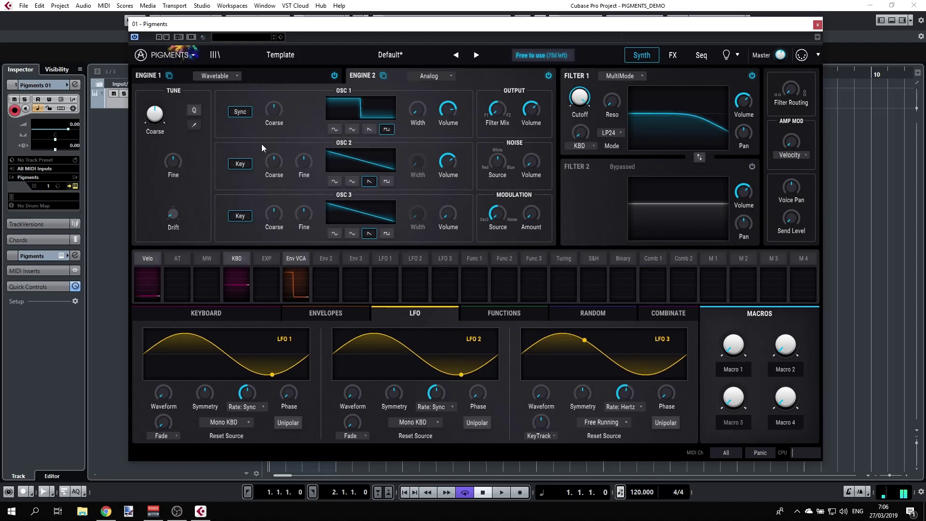
left_click(236, 113)
Step: Toggle Filter 1 off and on, turn on Filter 2, and swap the two filters back and forth
left_click(752, 76)
left_click(752, 76)
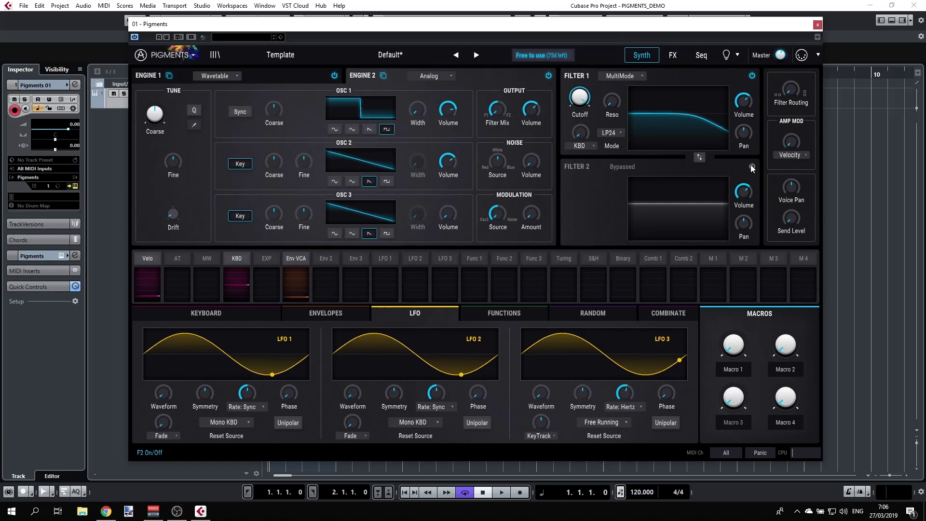
left_click(752, 166)
left_click(698, 157)
left_click(698, 157)
left_click(698, 158)
left_click(697, 158)
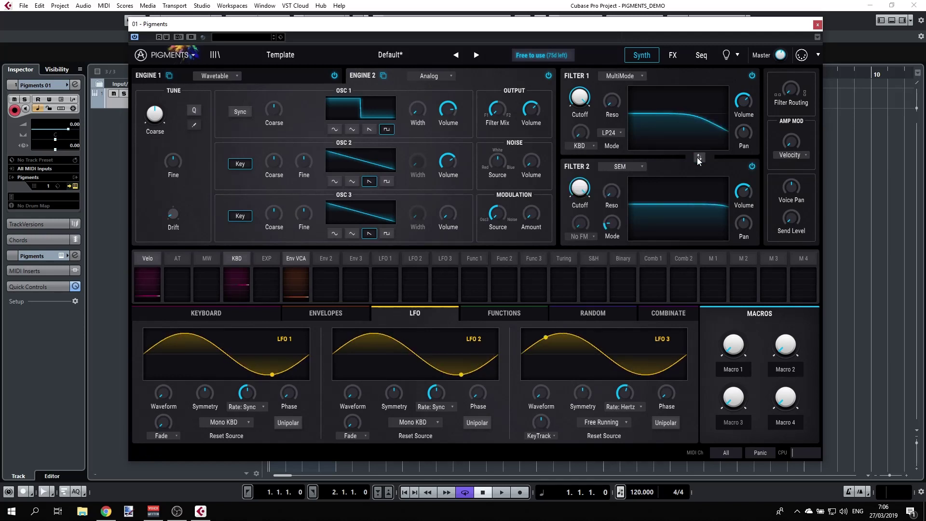
Step: Set Engine 2's Filter Mix midway between Filter 1 and Filter 2
mouse_move(496, 111)
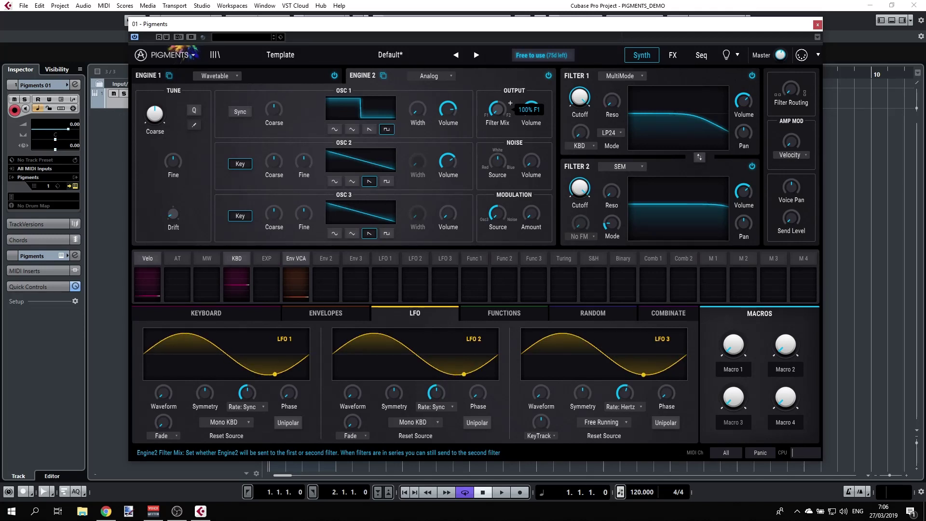
mouse_move(497, 109)
left_mouse_down()
mouse_move(497, 82)
mouse_move(511, 119)
mouse_move(511, 103)
left_mouse_up()
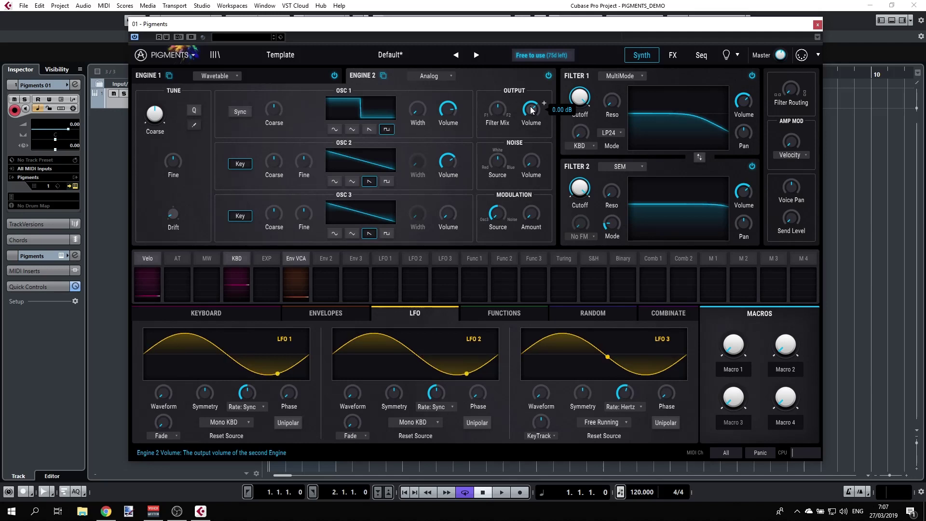
mouse_move(571, 109)
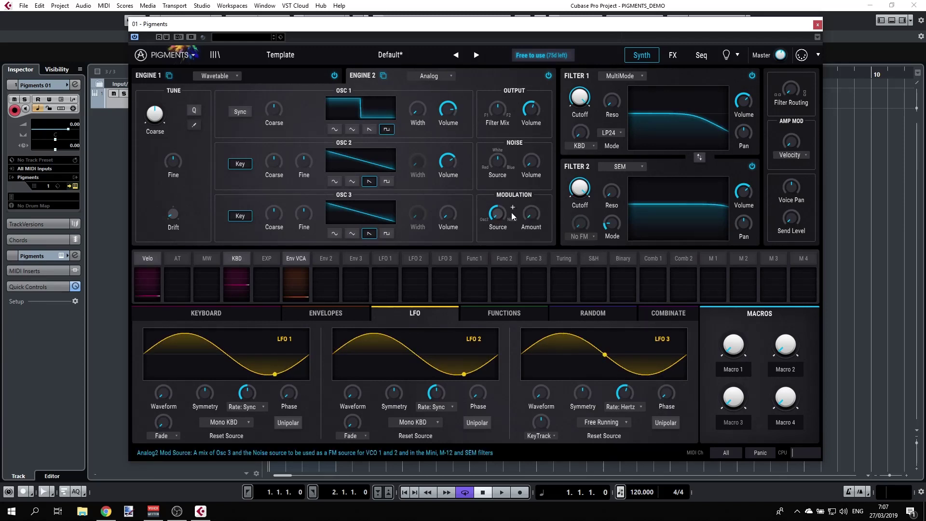
mouse_move(531, 216)
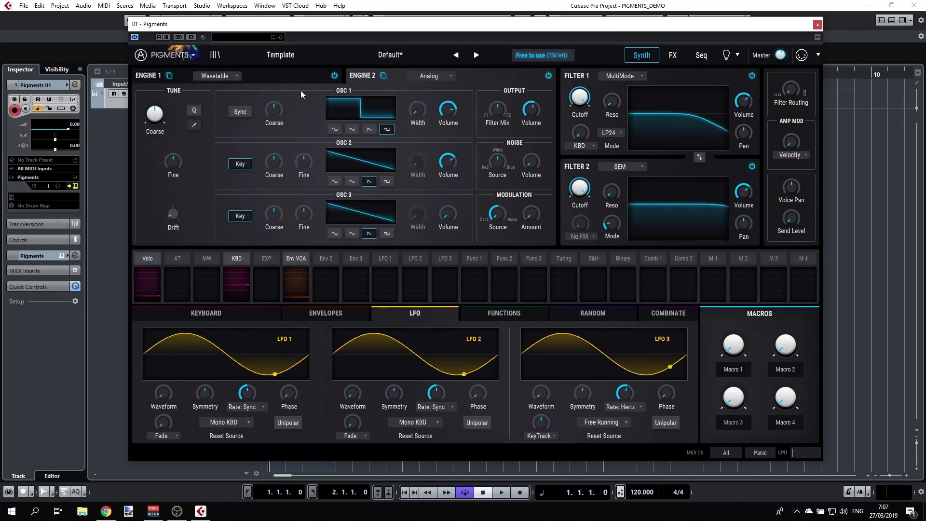
Step: Try Engine 2's coarse tuning at 60 semitones and return it to 0, and shift its fine tuning and restore it
left_click(261, 77)
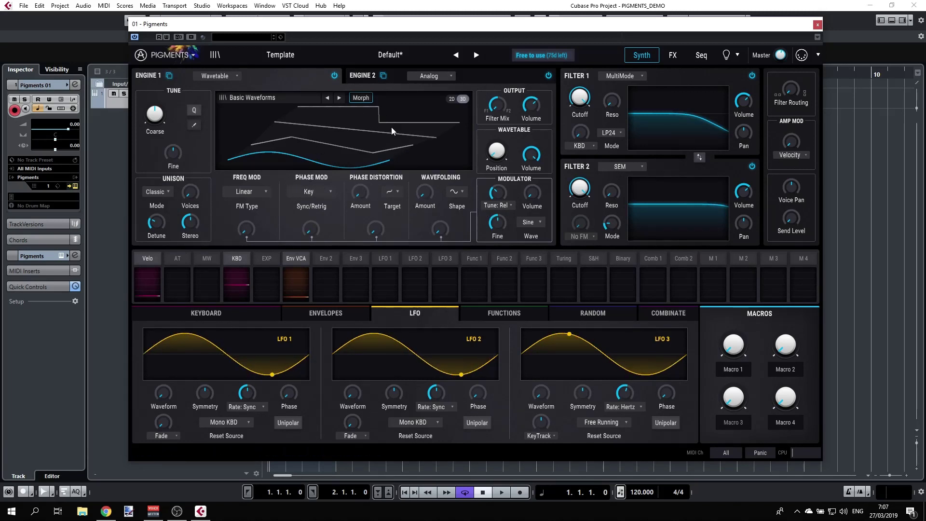
left_click(363, 75)
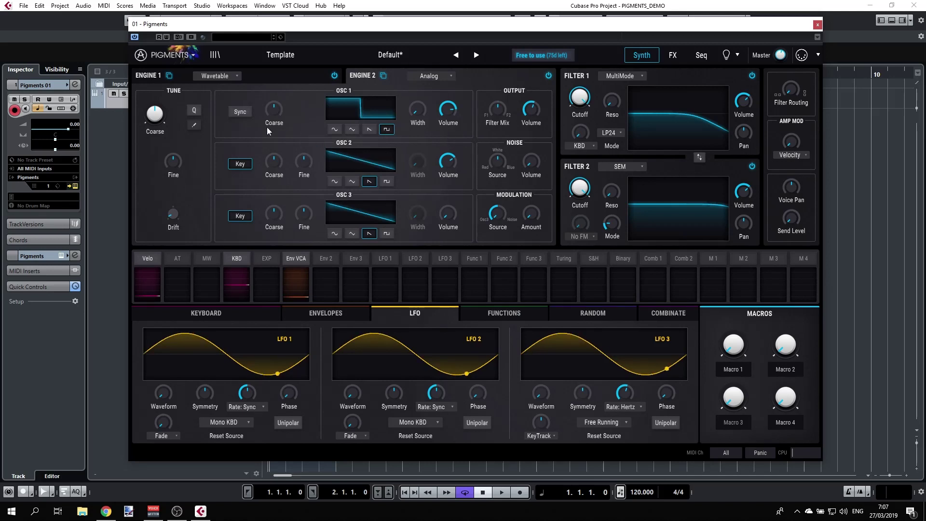
mouse_move(150, 120)
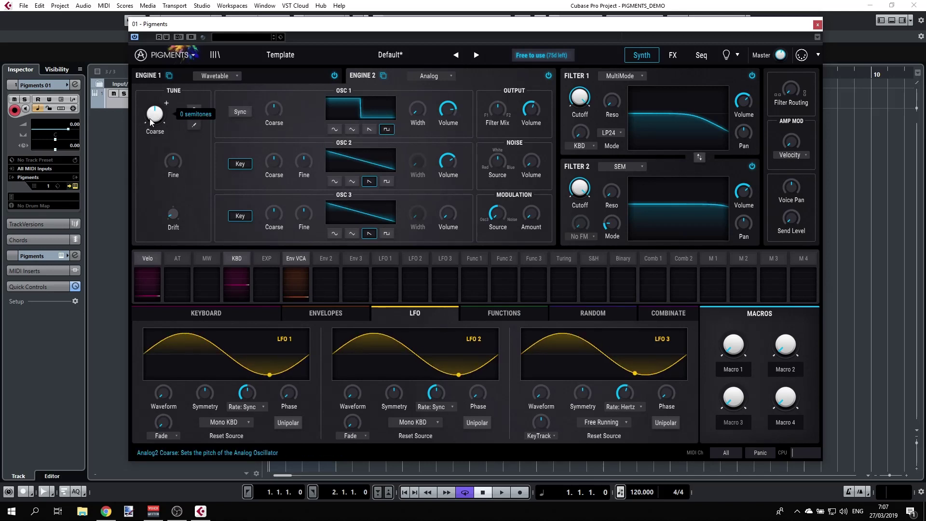
left_click_drag(149, 117, 150, 72)
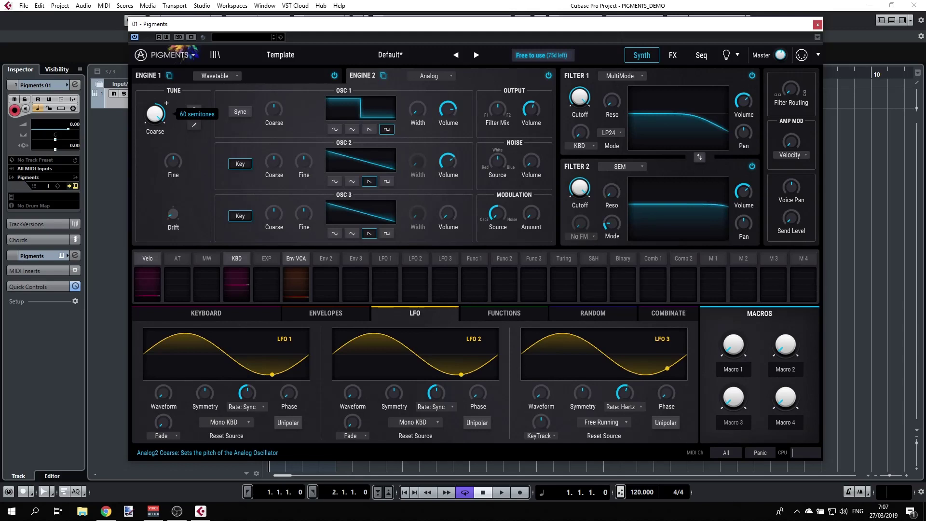
left_click_drag(154, 114, 172, 168)
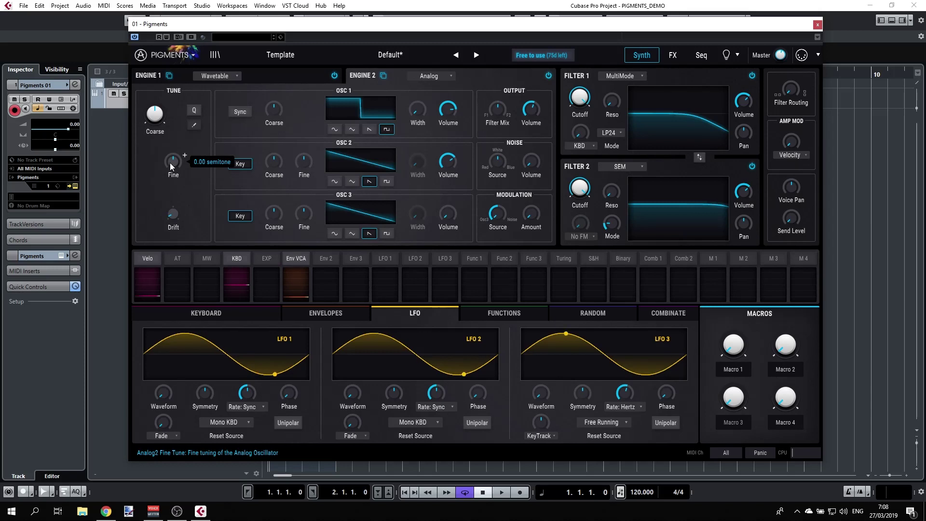
scroll(184, 154, "down", 5)
scroll(184, 155, "up", 5)
mouse_move(175, 162)
Step: Raise Engine 2's Drift and bring it back down to near zero
mouse_move(174, 217)
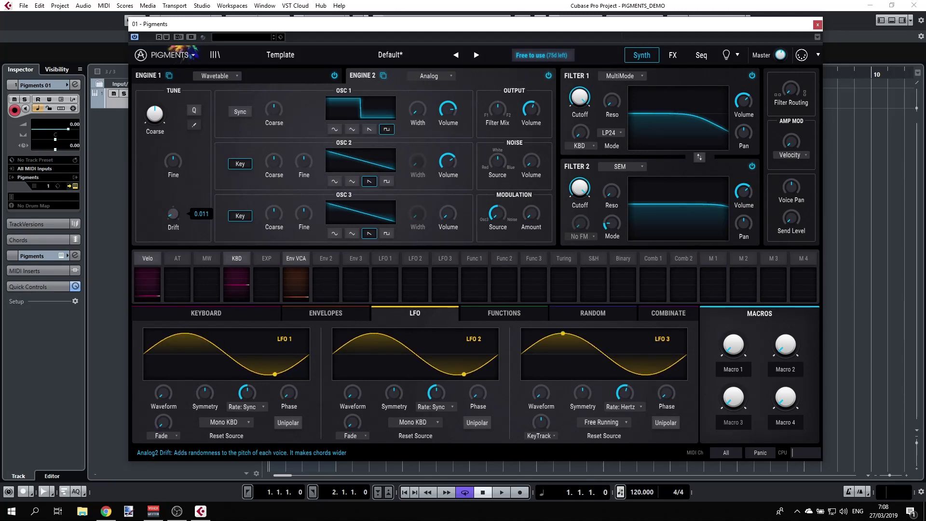
left_click_drag(173, 214, 173, 195)
left_click_drag(173, 213, 173, 237)
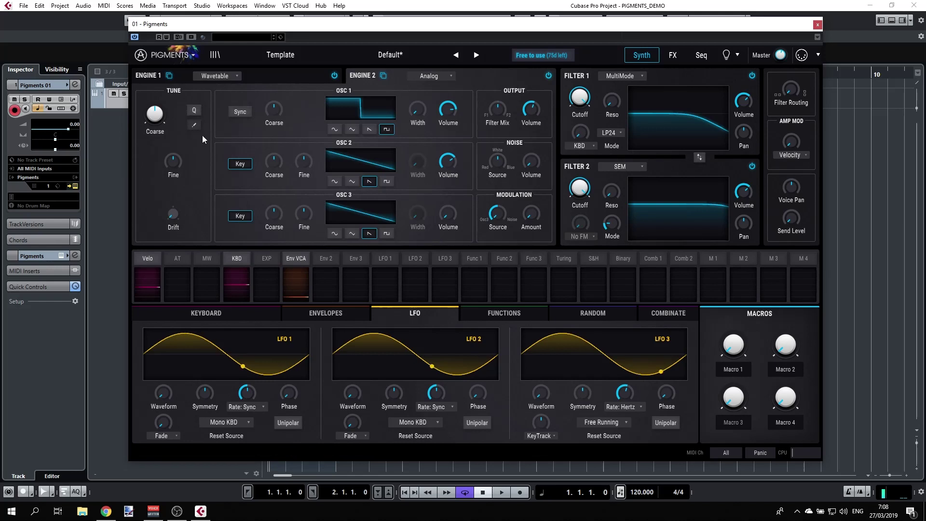
Step: Enable modulation quantizing on Engine 2's coarse tuning and limit its allowed intervals to the root, 2, 3, 5, 7, 8 and 10 semitones
left_click(194, 109)
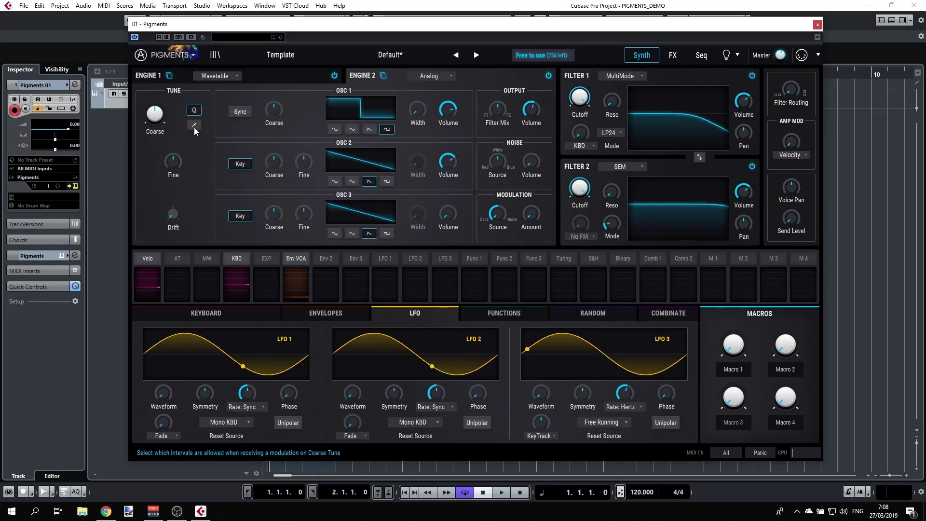
left_click(194, 126)
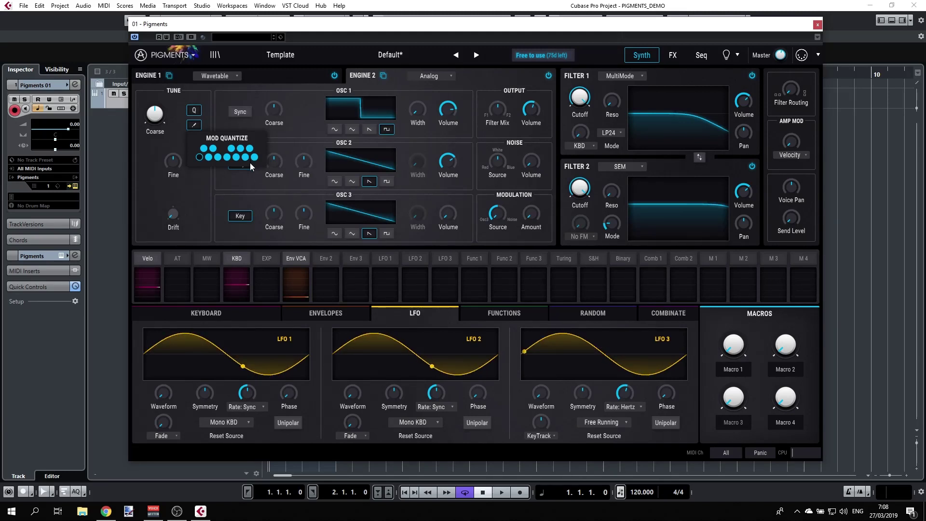
left_click_drag(208, 150, 248, 153)
left_click(250, 149)
left_click(213, 148)
left_click(217, 157)
left_click(227, 157)
left_click(225, 157)
left_click(240, 148)
left_click(249, 149)
left_click(245, 157)
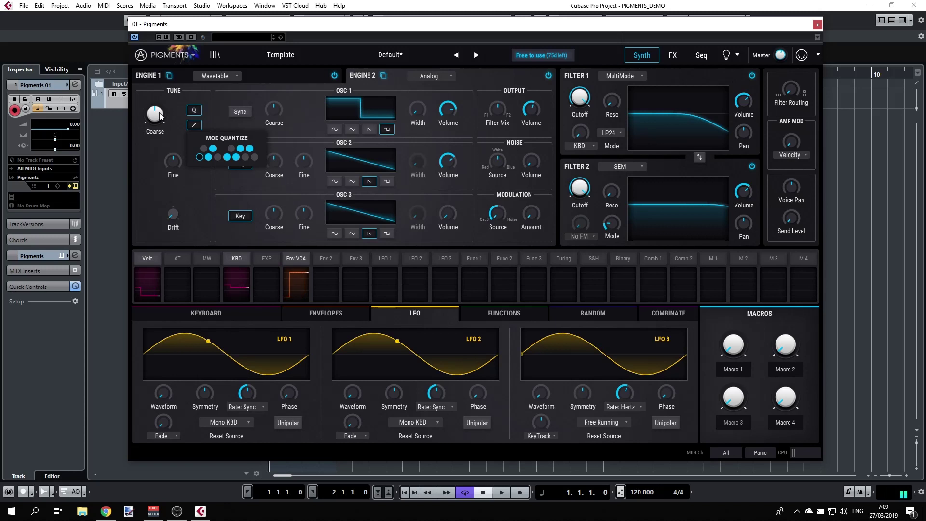
Step: Assign Function 1 as a modulation source for Engine 2's coarse tuning with an amount of 0.25
mouse_move(153, 103)
left_mouse_down()
mouse_move(155, 70)
mouse_move(155, 93)
left_mouse_up()
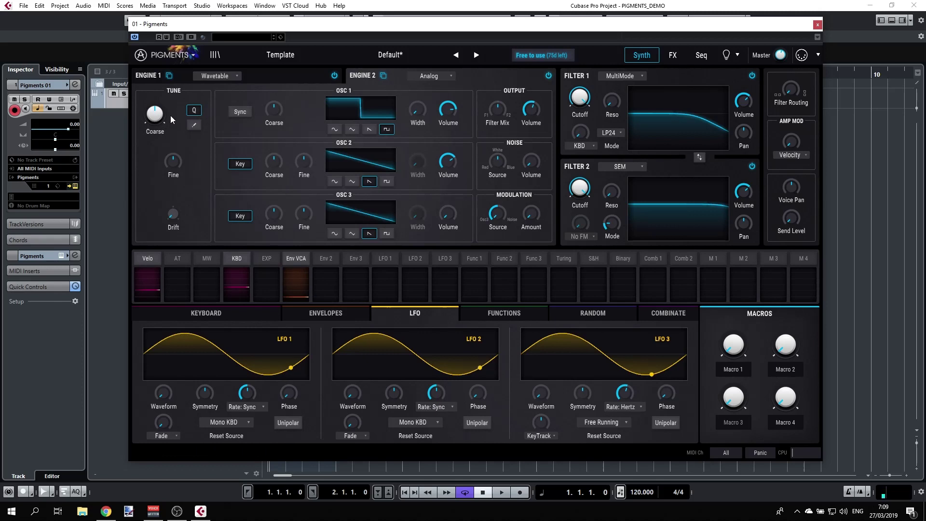
mouse_move(154, 104)
mouse_move(280, 103)
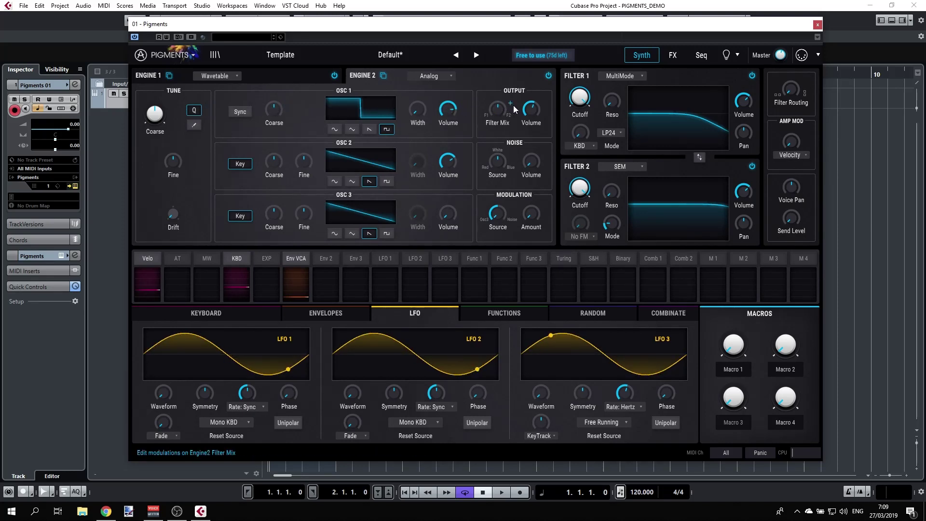
left_click(167, 103)
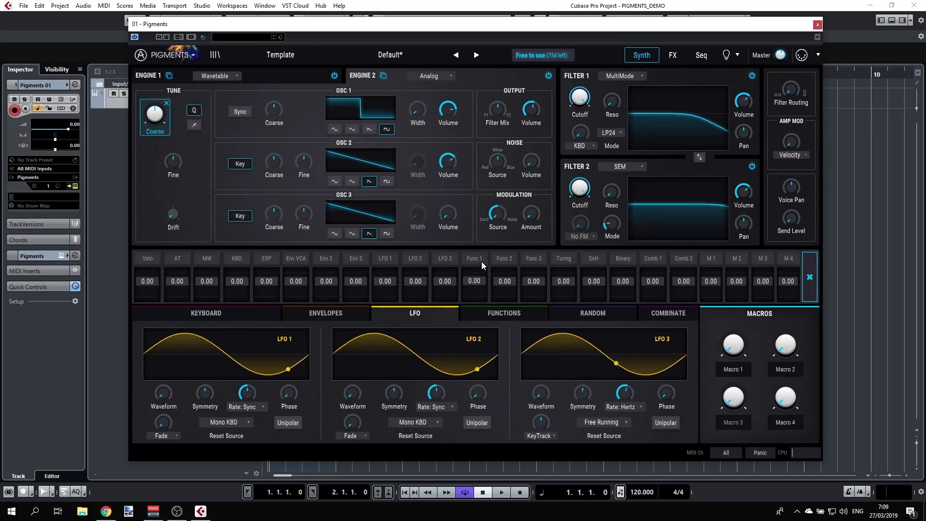
mouse_move(475, 280)
left_mouse_down()
mouse_move(475, 267)
mouse_move(474, 280)
left_mouse_up()
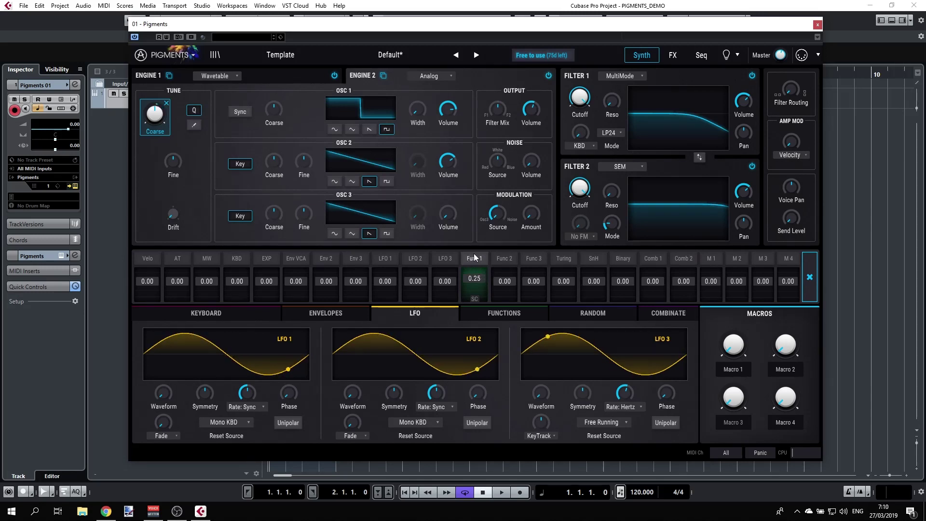
Step: Reshape Function 1 with four added points alternating low and high, the last at time 0.785 and level 0.740
left_click(493, 314)
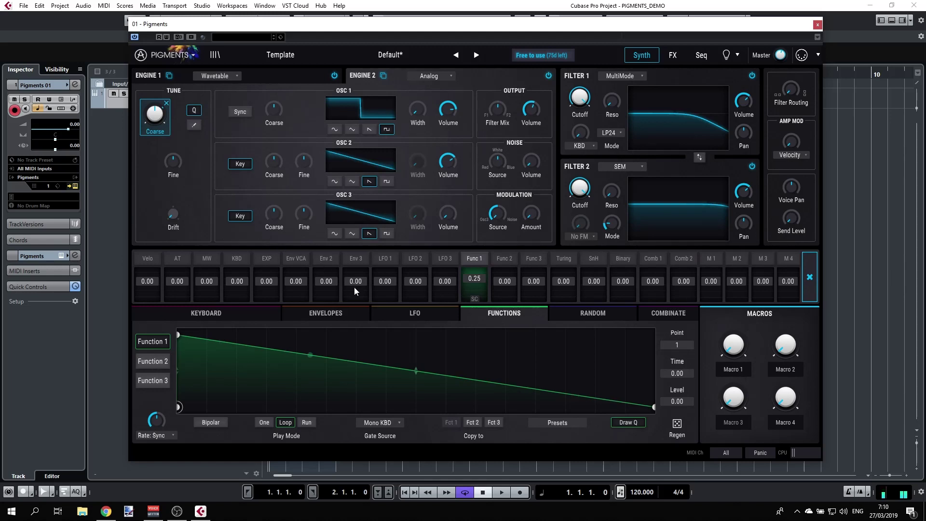
left_click_drag(289, 361, 286, 389)
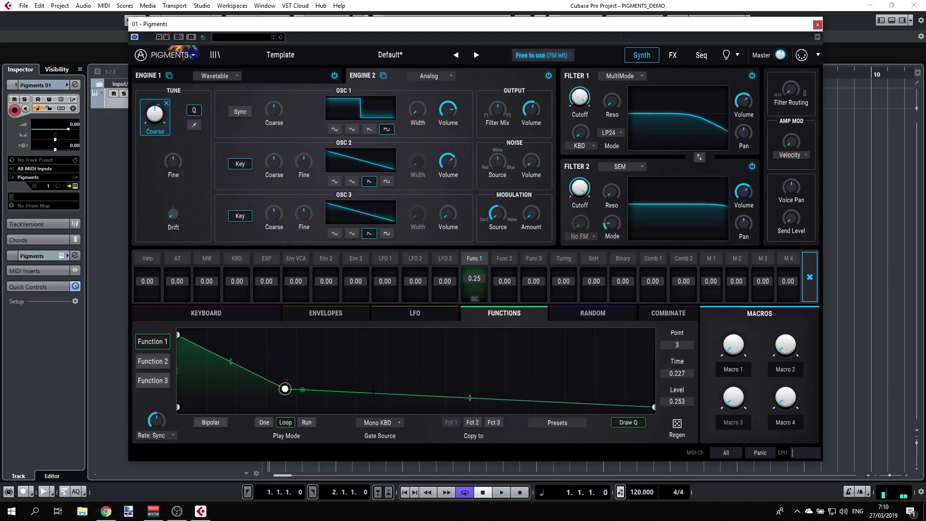
left_click(379, 345)
left_click(456, 406)
left_click_drag(553, 400, 553, 353)
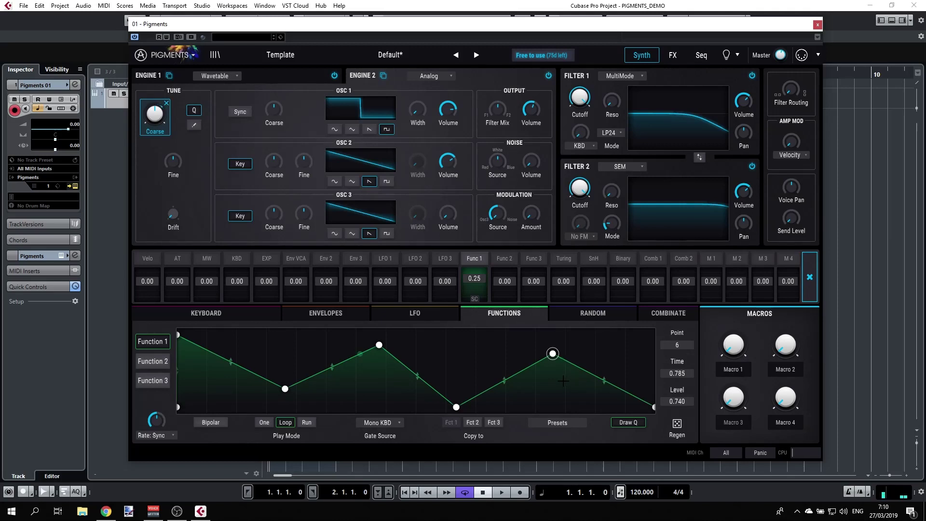
mouse_move(174, 160)
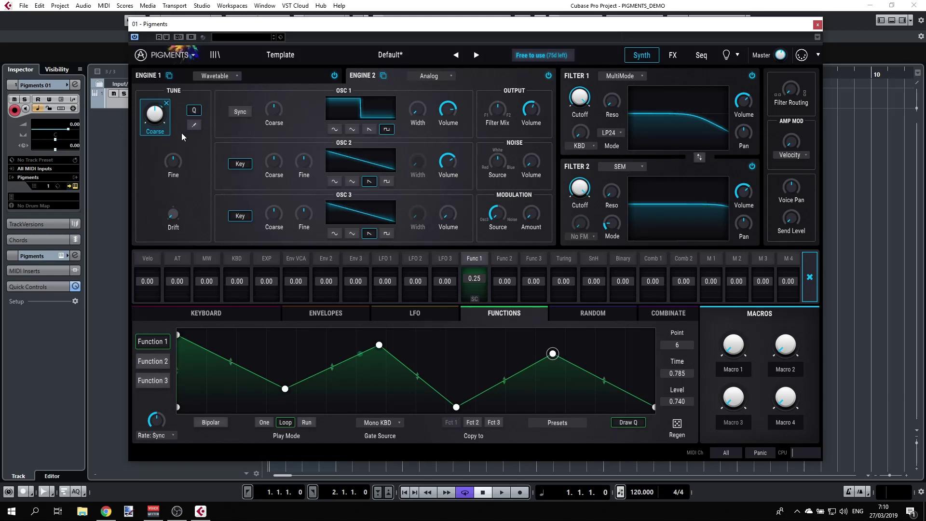
left_click(196, 127)
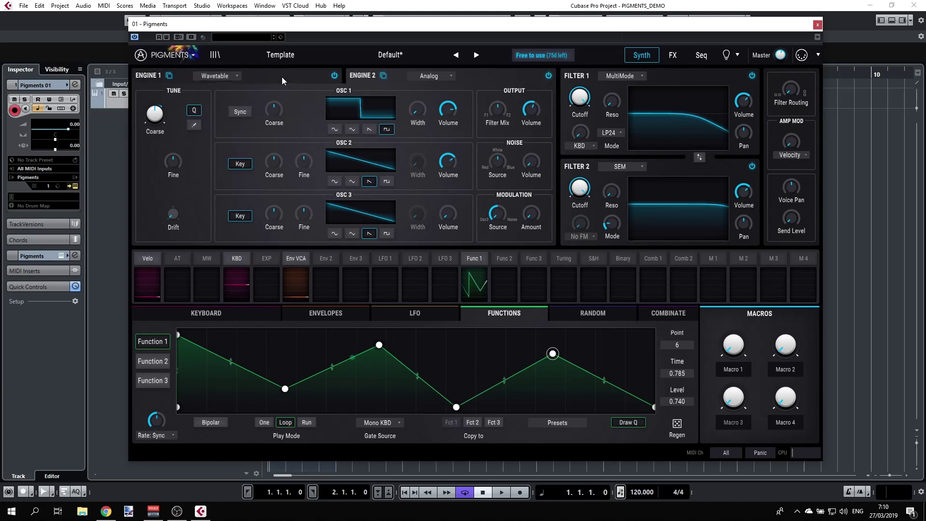
Step: Switch off Engine 2, keep Engine 1 active in Wavetable mode, and load the Additive Thin wavetable from Building Waves
left_click(333, 81)
left_click(229, 78)
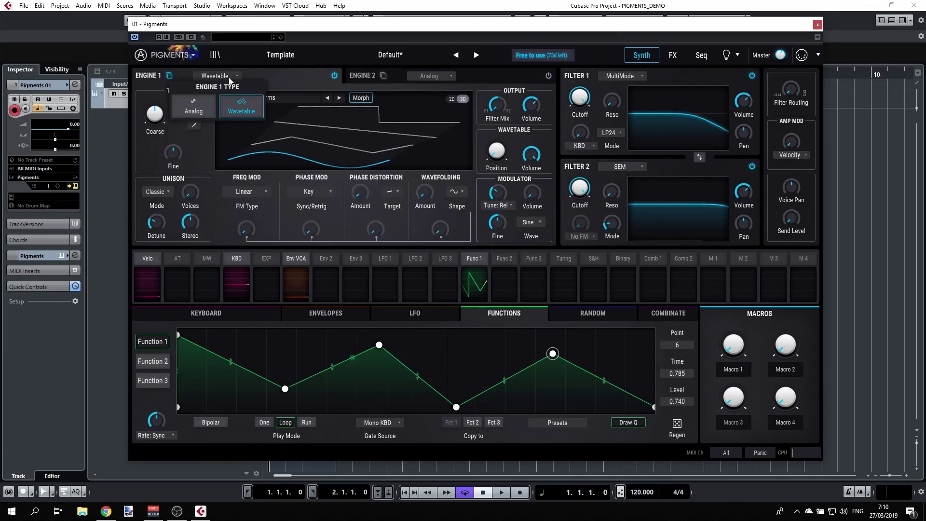
left_click(244, 104)
left_click(256, 97)
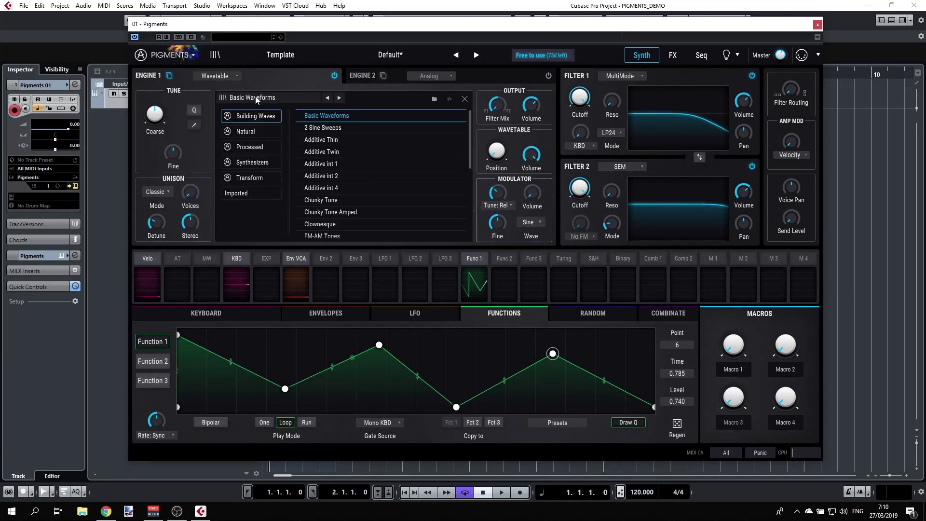
left_click(320, 139)
left_click(328, 140)
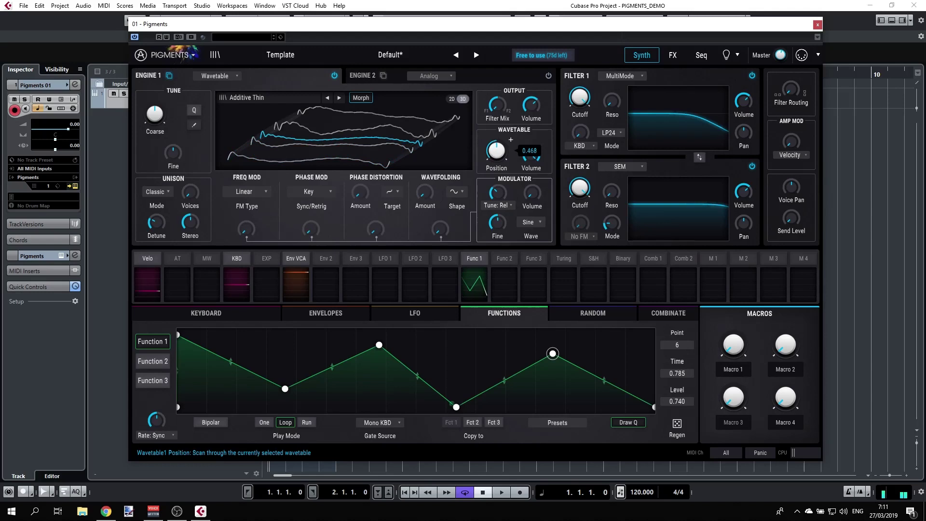
Step: Modulate Engine 1's wavetable position with LFO 1 at 0.90 and speed up LFO 1's synced rate
mouse_move(497, 153)
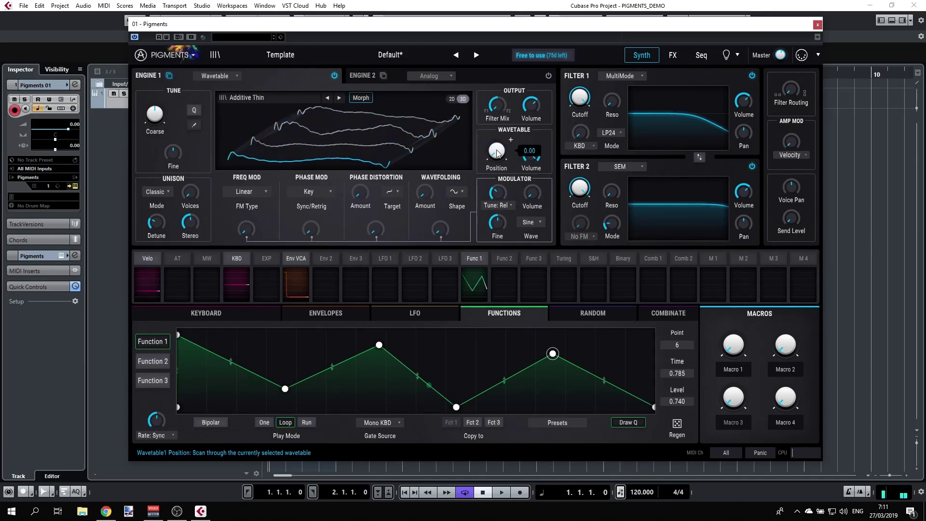
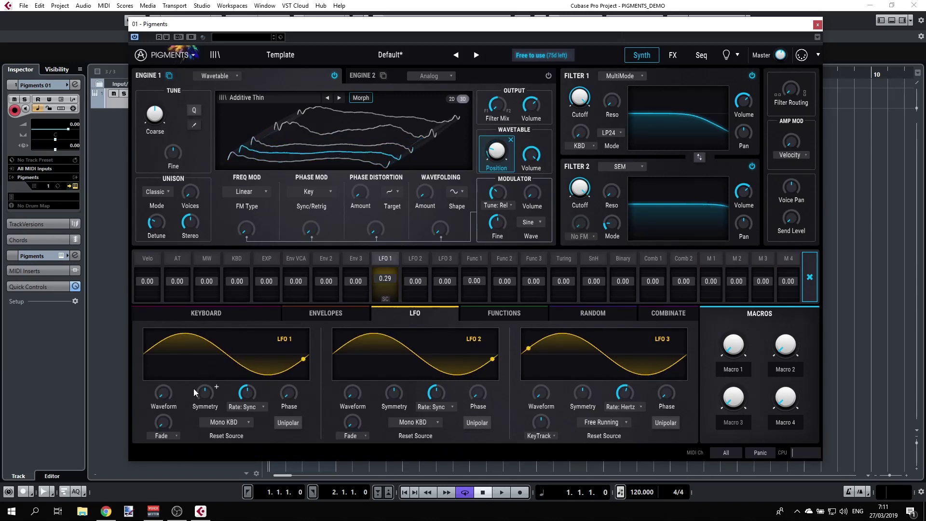
mouse_move(244, 389)
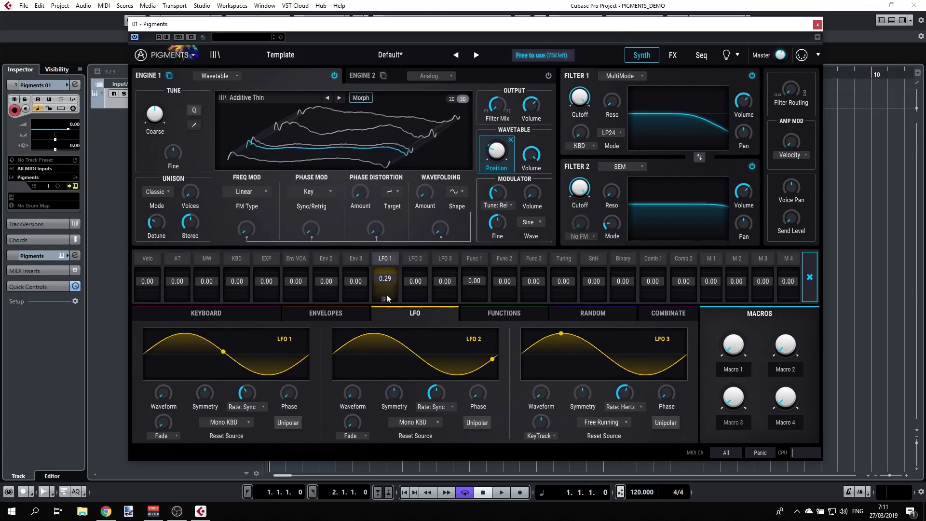
mouse_move(496, 151)
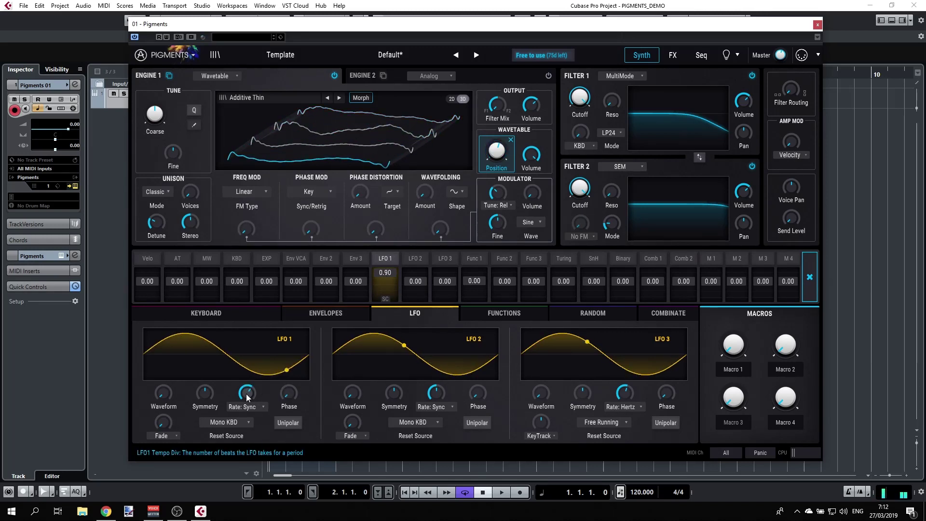
scroll(265, 387, "up", 5)
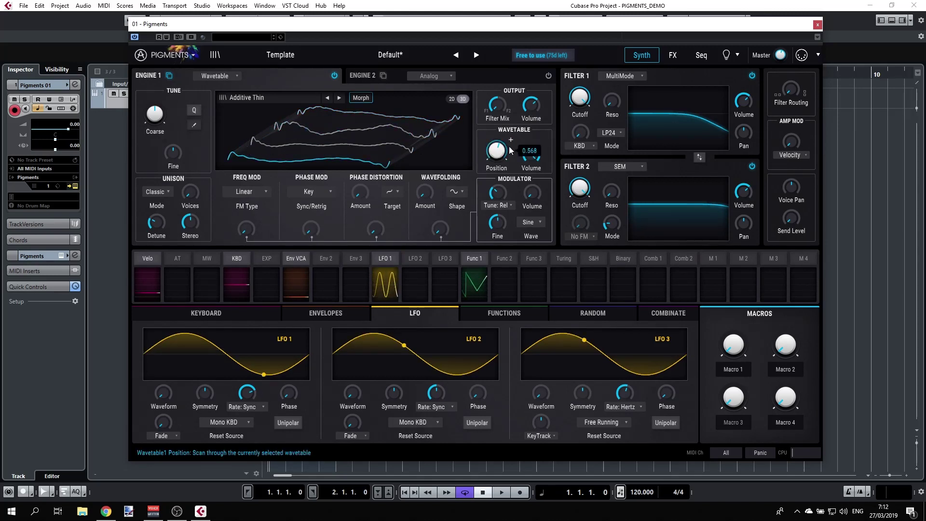
Step: Replace LFO 1 with the Binary random source at 0.51 as the wavetable position's modulation, and show the random generators' settings
left_click(510, 142)
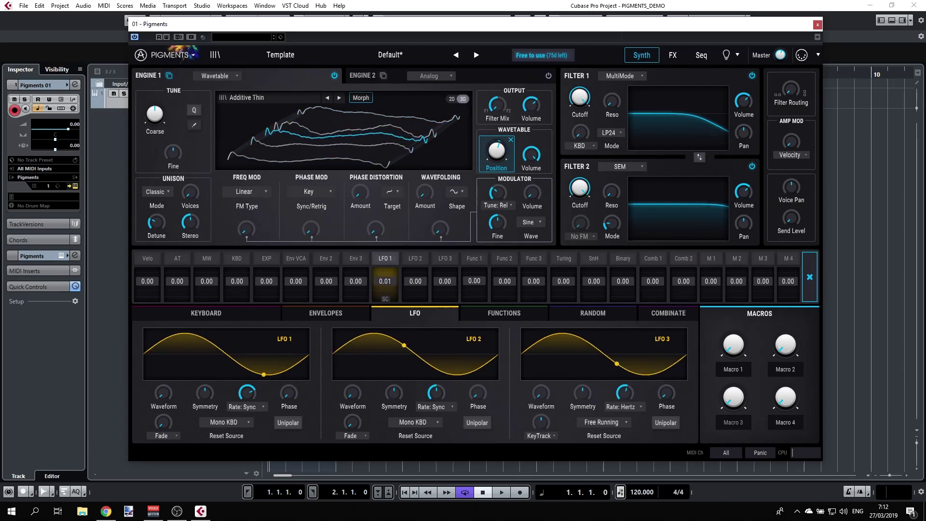
double_click(391, 273)
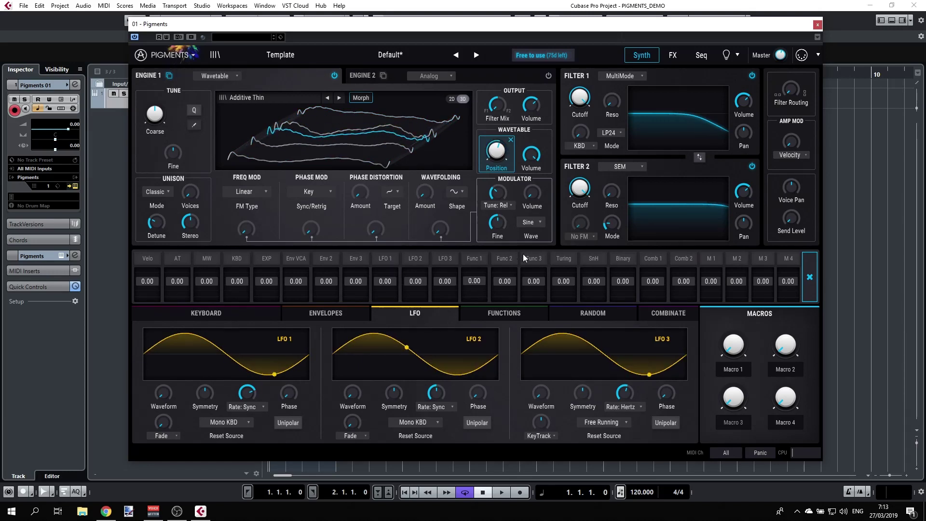
left_click_drag(627, 284, 622, 285)
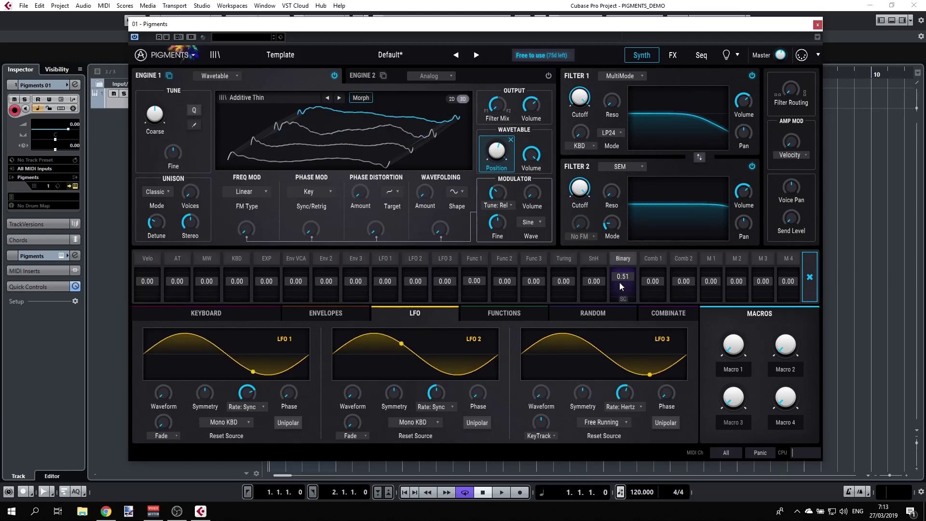
left_click(582, 314)
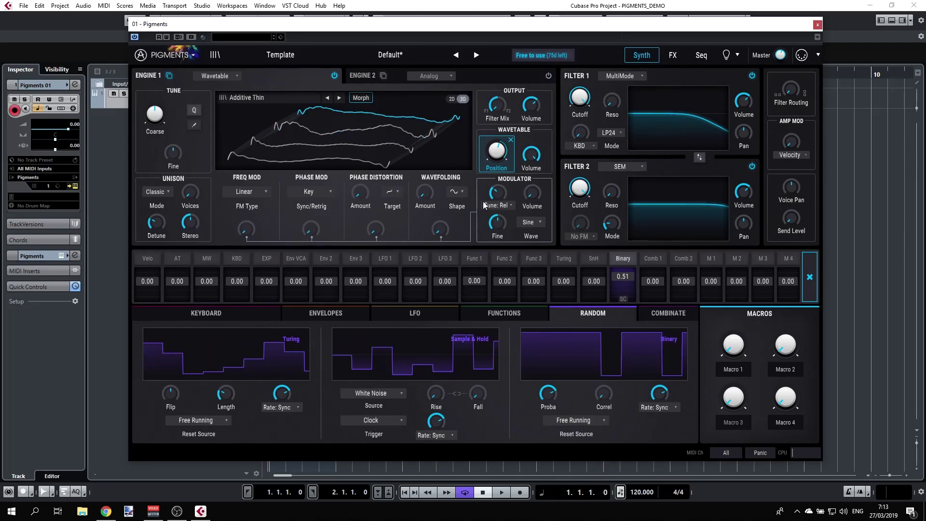
Step: Remove the Binary modulation from the wavetable position and switch Engine 1's waveform display to 2D
mouse_move(493, 198)
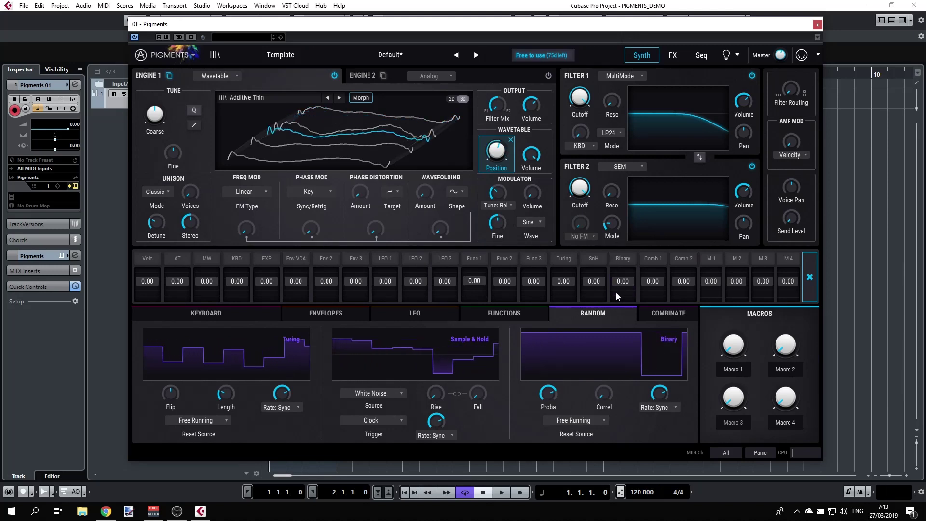
left_click(491, 183)
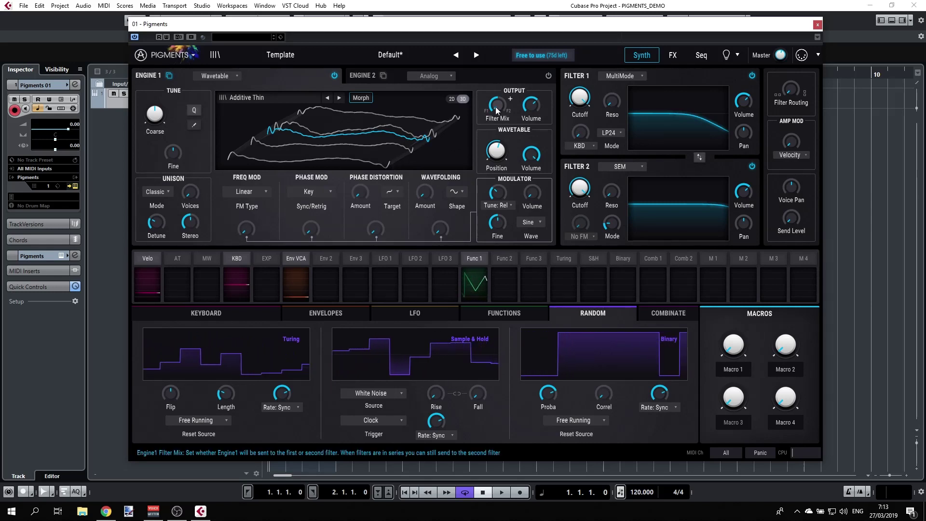
mouse_move(535, 108)
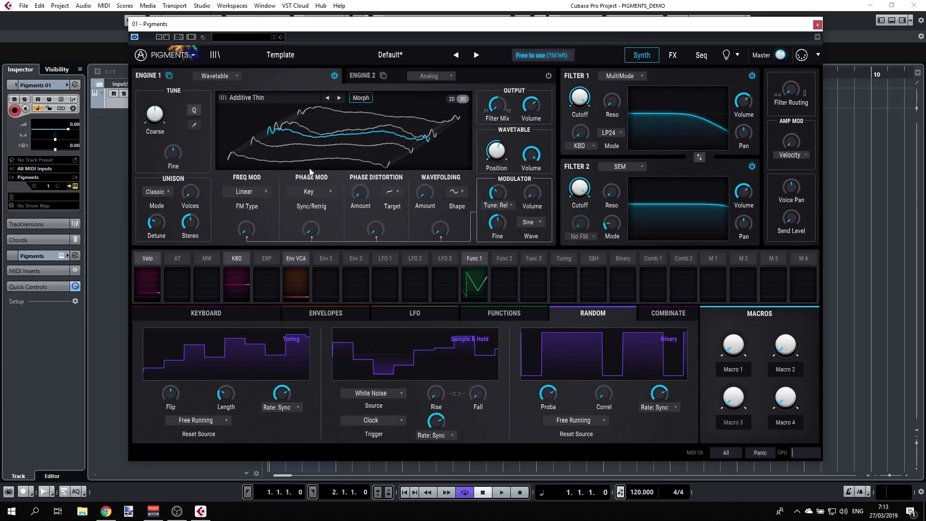
mouse_move(499, 196)
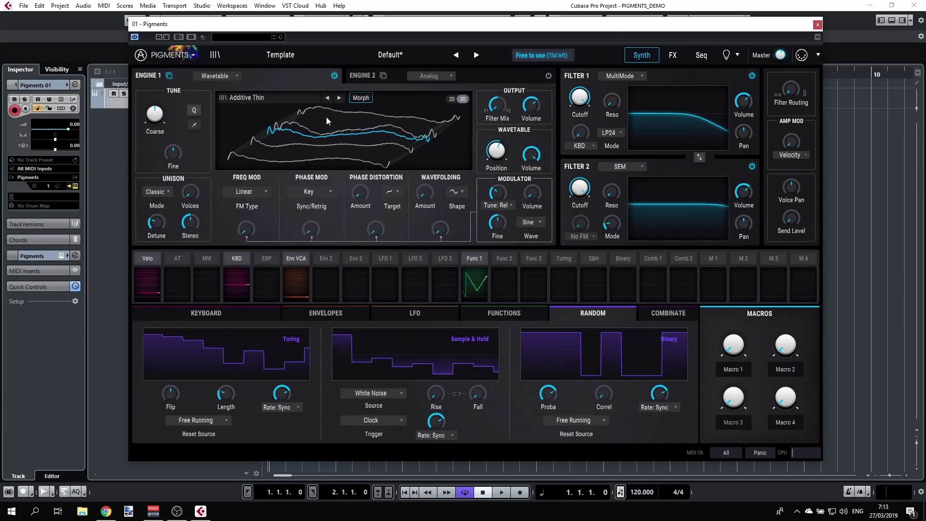
left_click(452, 98)
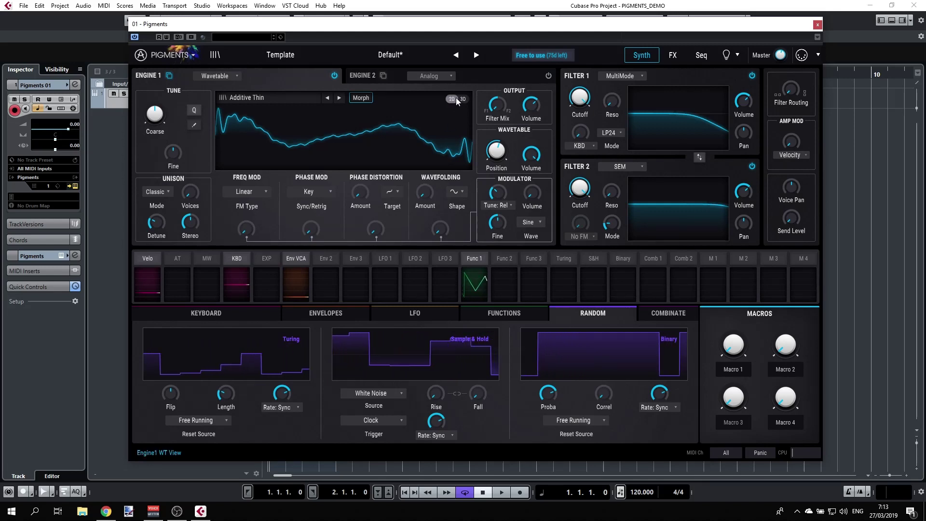
Step: Raise Engine 1's modulator volume and increase its frequency, phase and wavefolding modulation amounts
mouse_move(535, 194)
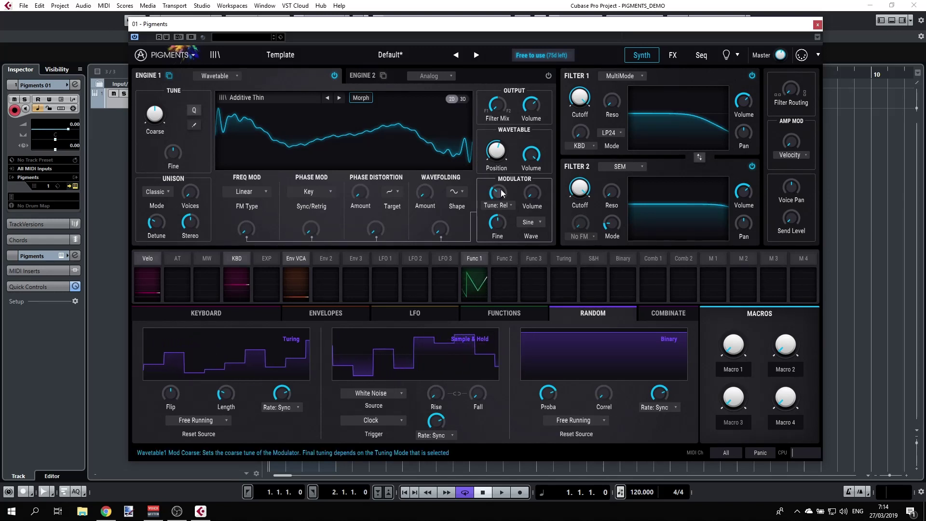
left_click(531, 193)
mouse_move(246, 229)
left_mouse_down()
mouse_move(246, 218)
mouse_move(246, 230)
left_mouse_up()
left_click(311, 229)
left_click_drag(311, 229, 311, 204)
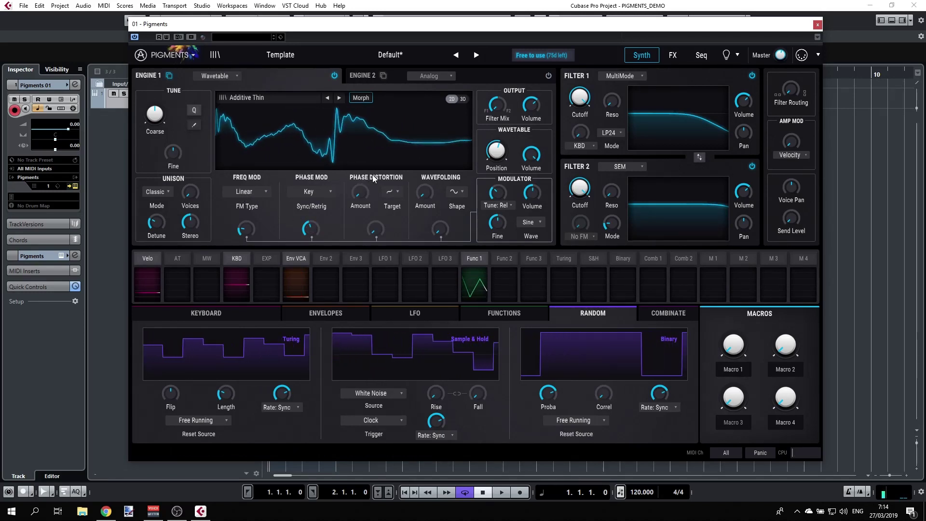
mouse_move(440, 229)
left_mouse_down()
mouse_move(440, 213)
mouse_move(445, 233)
left_mouse_up()
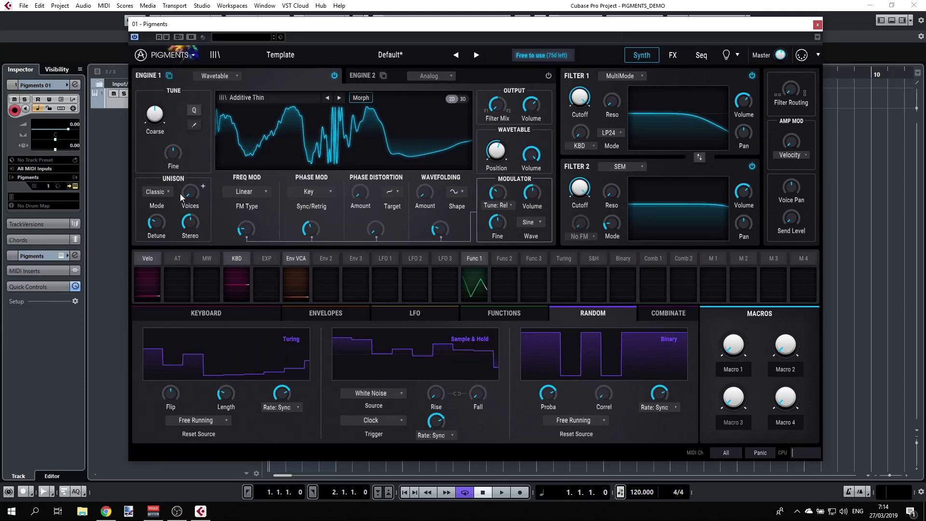
Step: Raise the number of Engine 1's unison voices to 8 and switch its unison mode from Classic to Chord
mouse_move(190, 197)
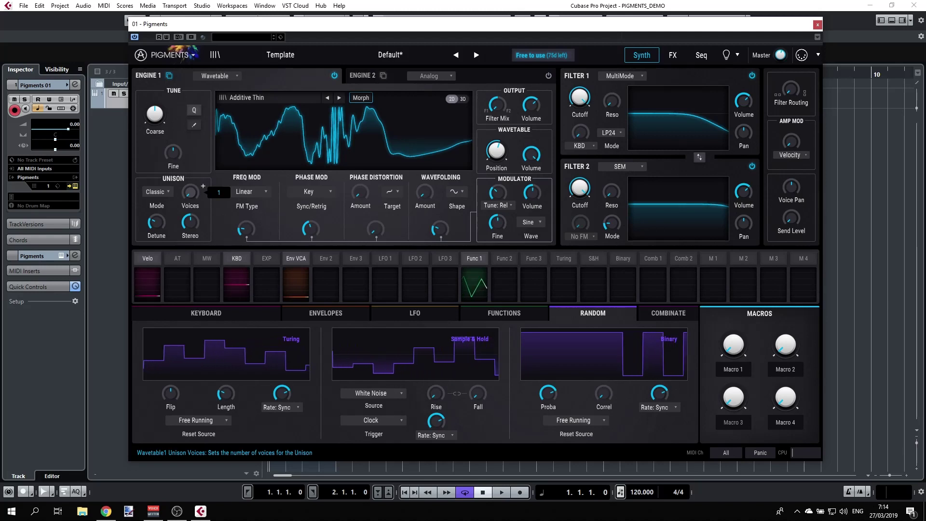
scroll(190, 193, "up", 2)
scroll(190, 193, "up", 3)
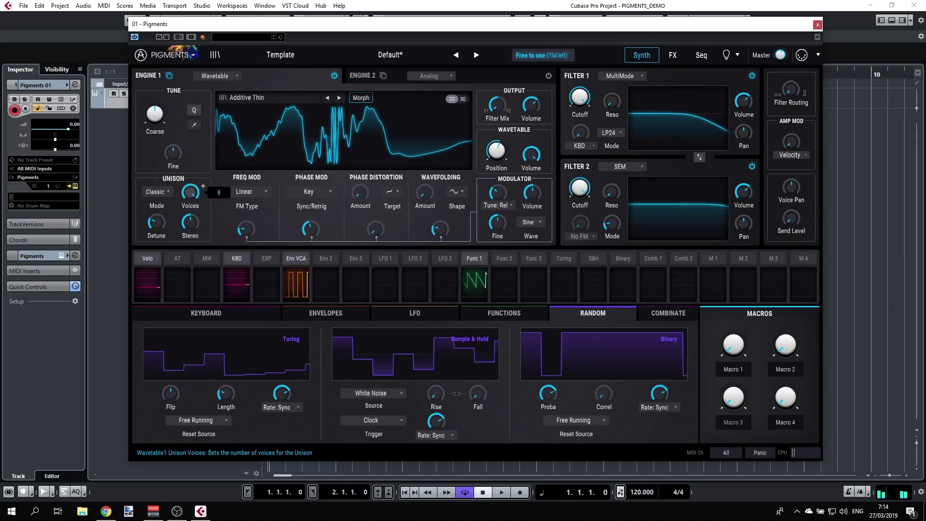
left_click(164, 192)
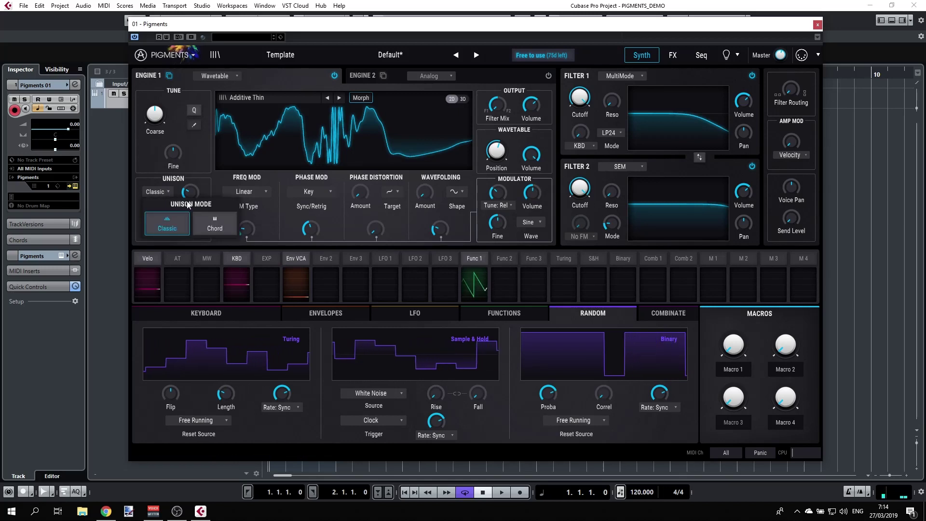
left_click(216, 222)
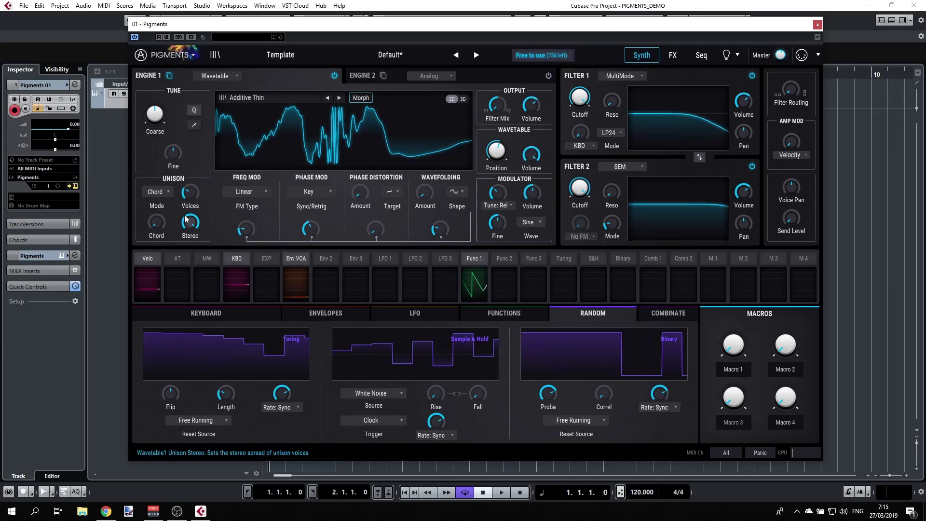
mouse_move(186, 221)
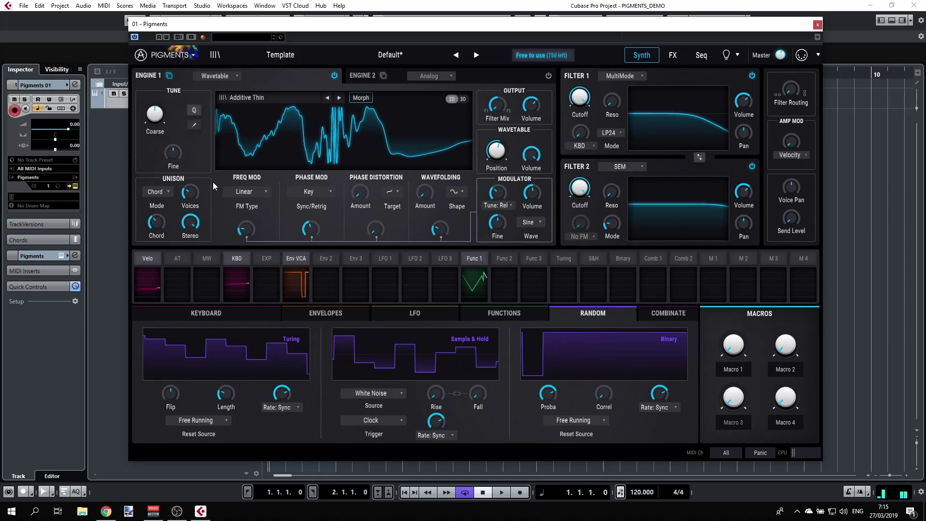
Step: Load the First Look Tutorial preset and set Engine 1's unison to Chord mode, trying the M7 and sus4 chords
left_click(475, 55)
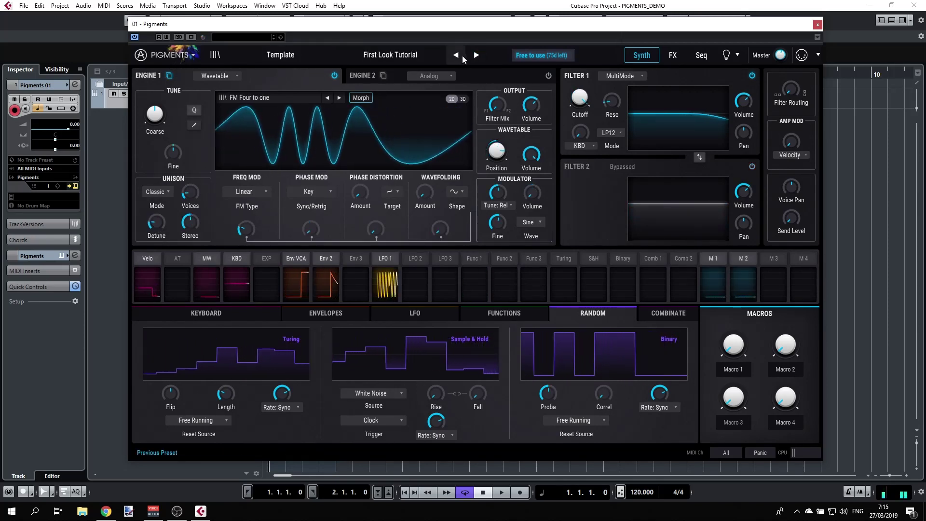
left_click(163, 192)
left_click(201, 219)
mouse_move(155, 221)
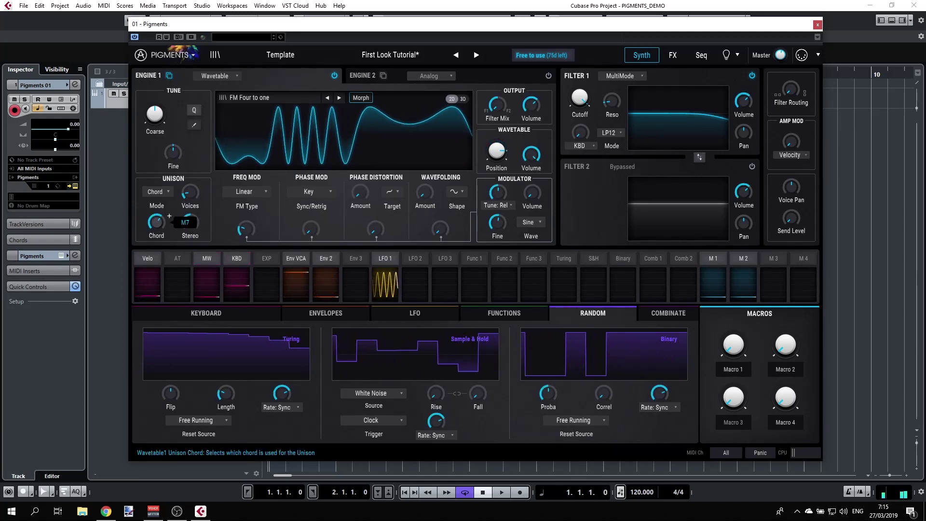
scroll(156, 223, "up", 2)
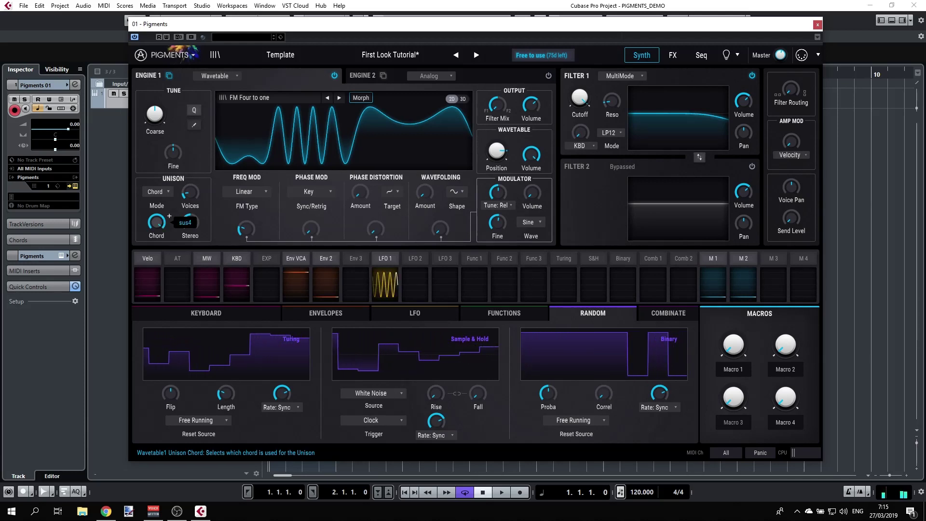
scroll(156, 223, "down", 2)
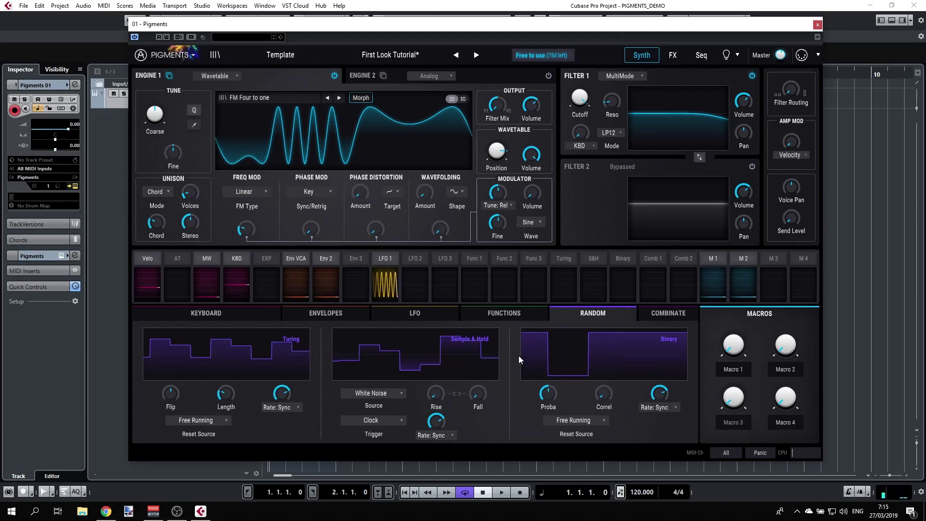
Step: In the effects section, replace Bus A's Phaser with Distortion and raise Bus A's insert volume
left_click(673, 55)
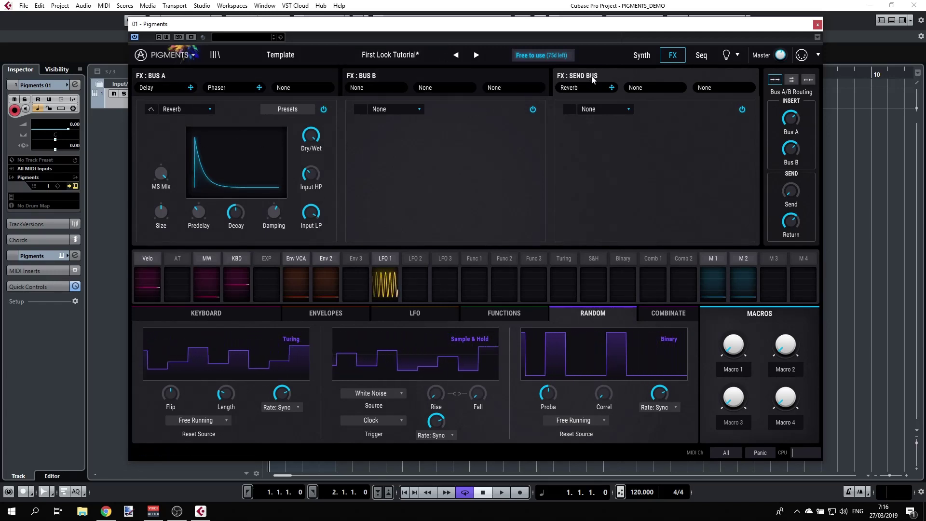
mouse_move(800, 120)
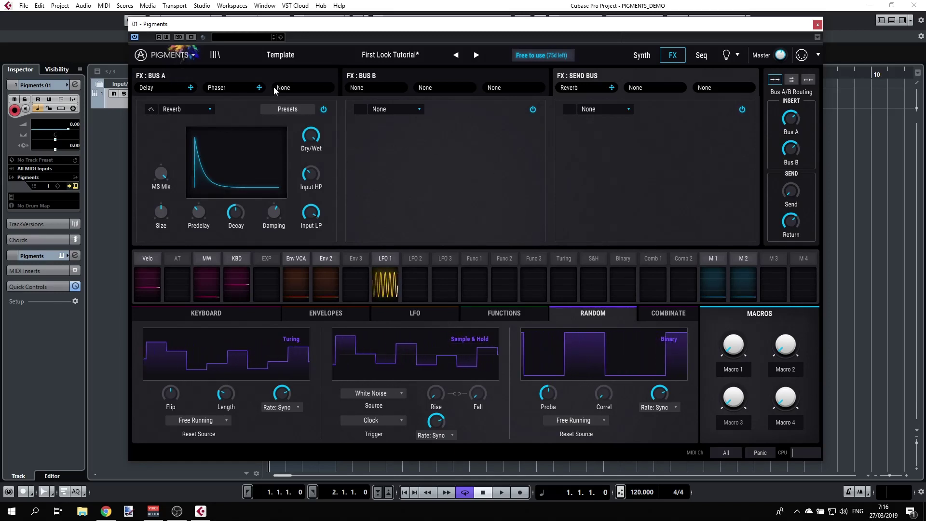
left_click(213, 77)
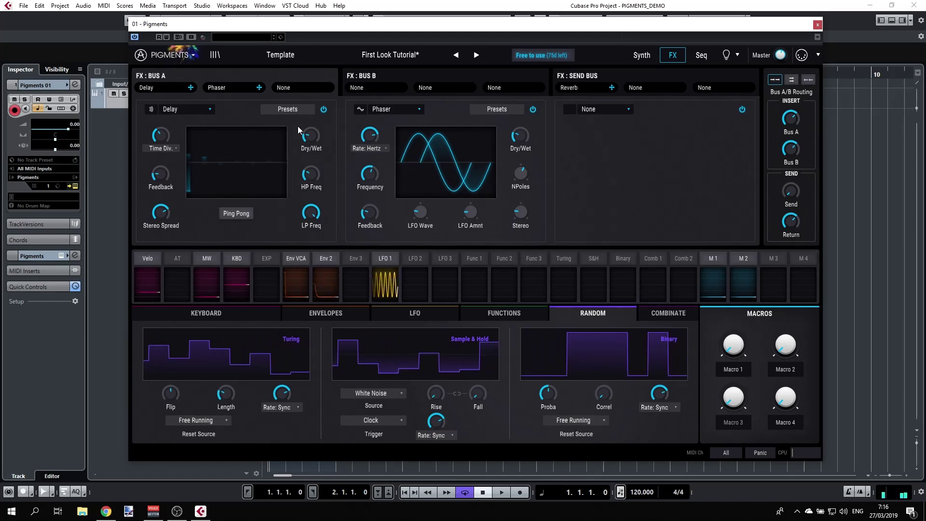
left_click(417, 112)
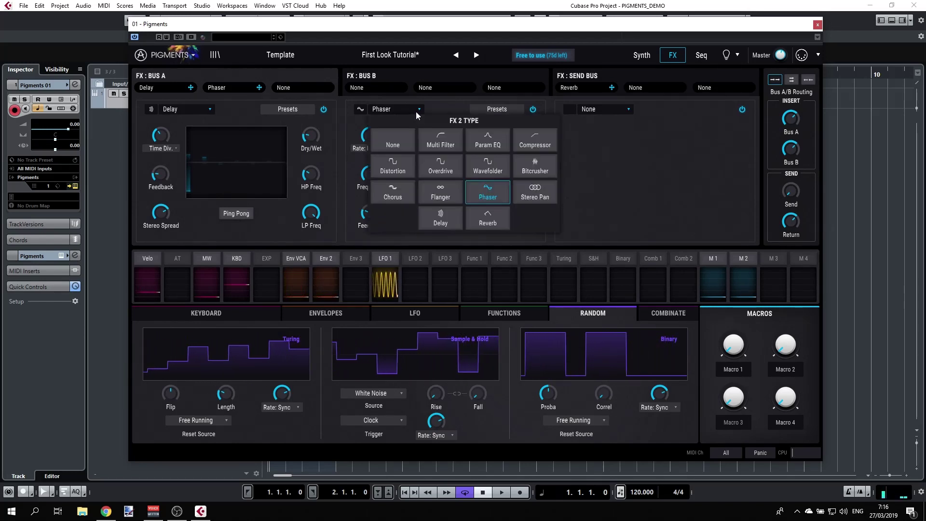
left_click(396, 164)
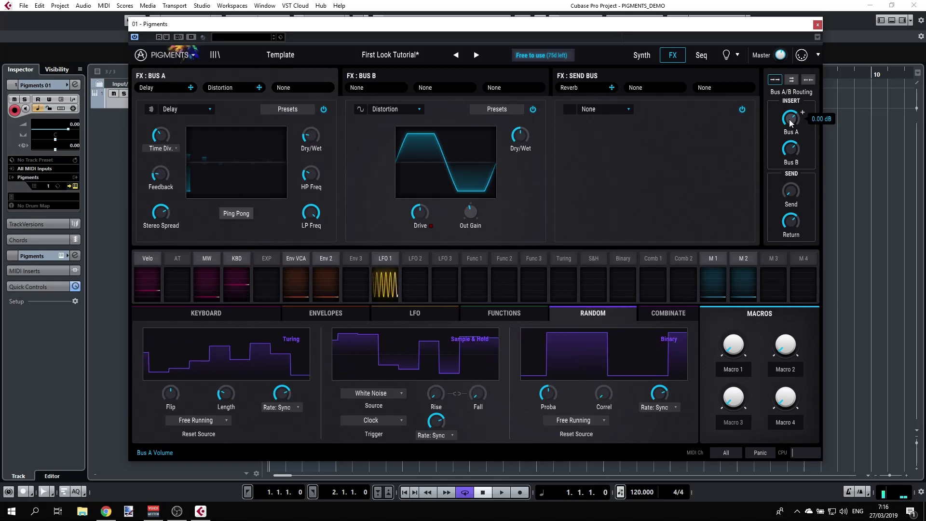
left_click_drag(791, 121, 791, 111)
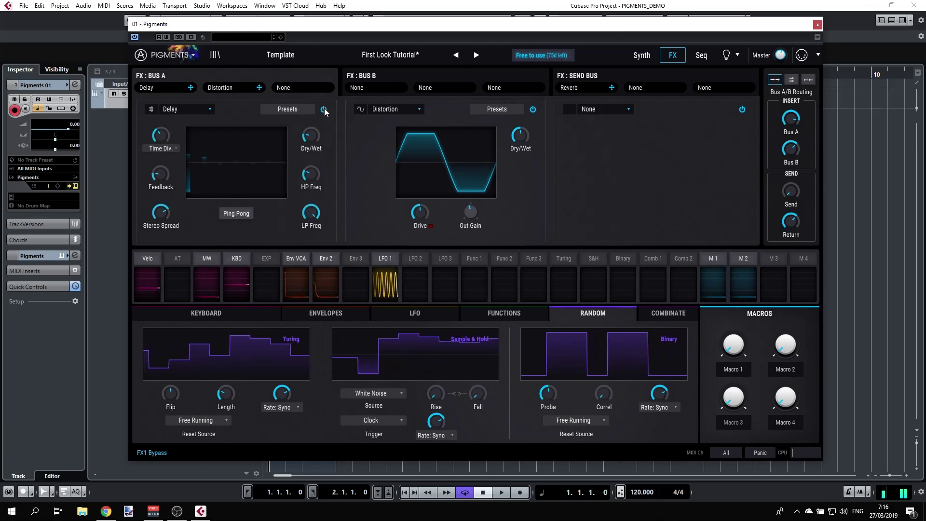
Step: Add a Flanger in Bus B's first effect slot and show the send bus's Reverb settings
left_click(408, 70)
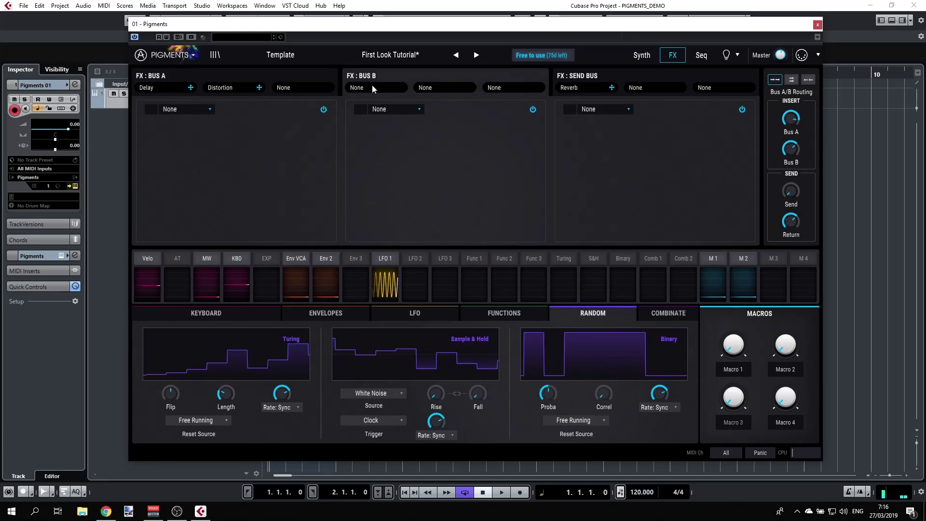
left_click(206, 109)
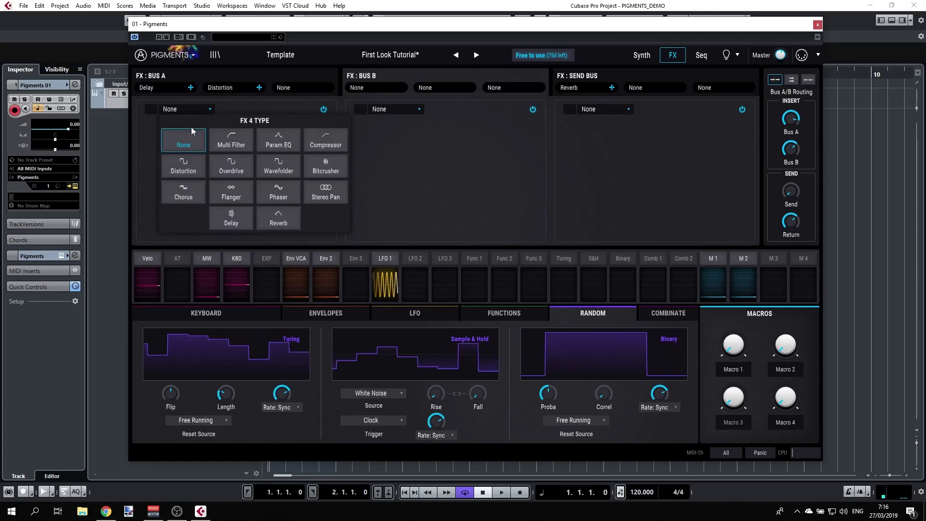
left_click(230, 192)
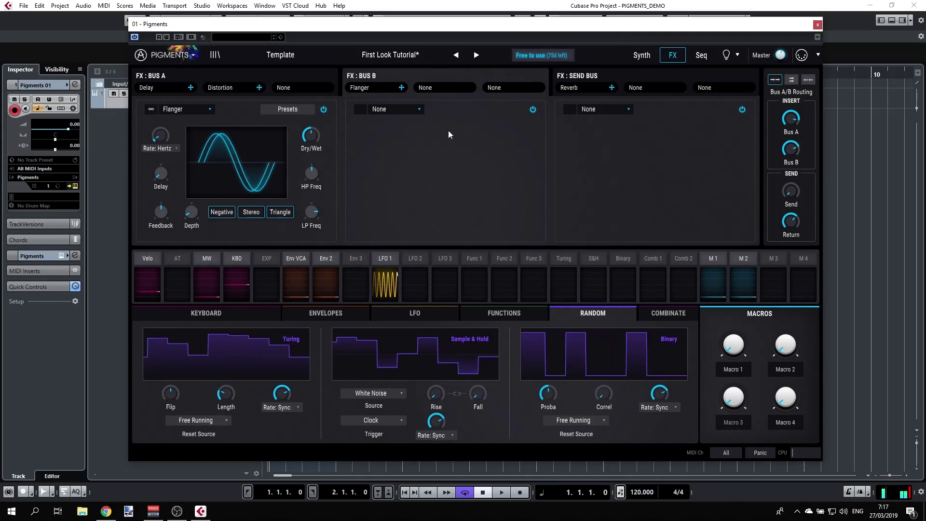
left_click(584, 83)
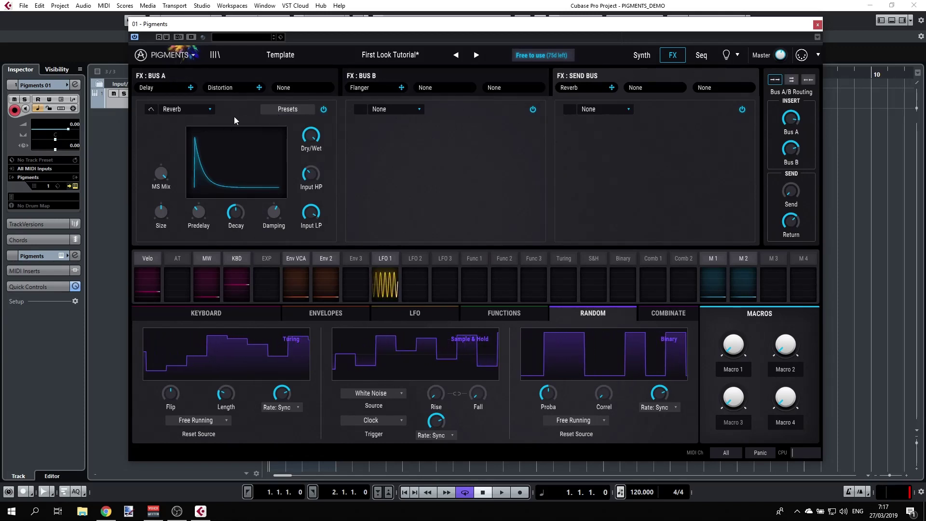
left_click(208, 114)
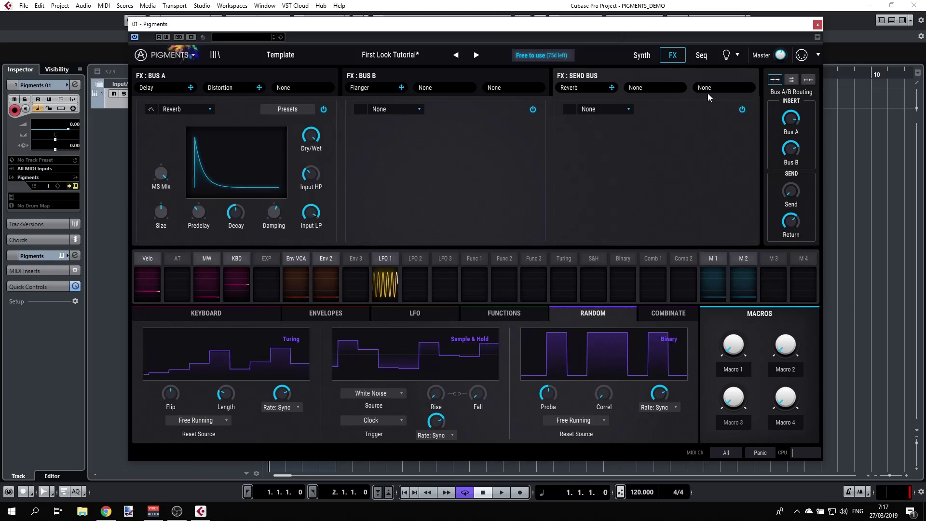
Step: Show the sequencer, then switch to the arpeggiator and set its mode to Up & Down Exc
left_click(701, 55)
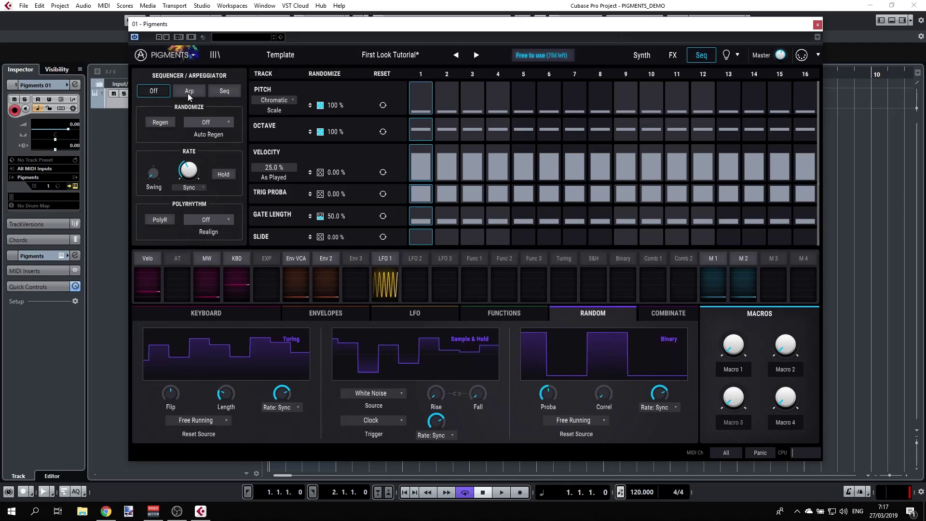
left_click(225, 96)
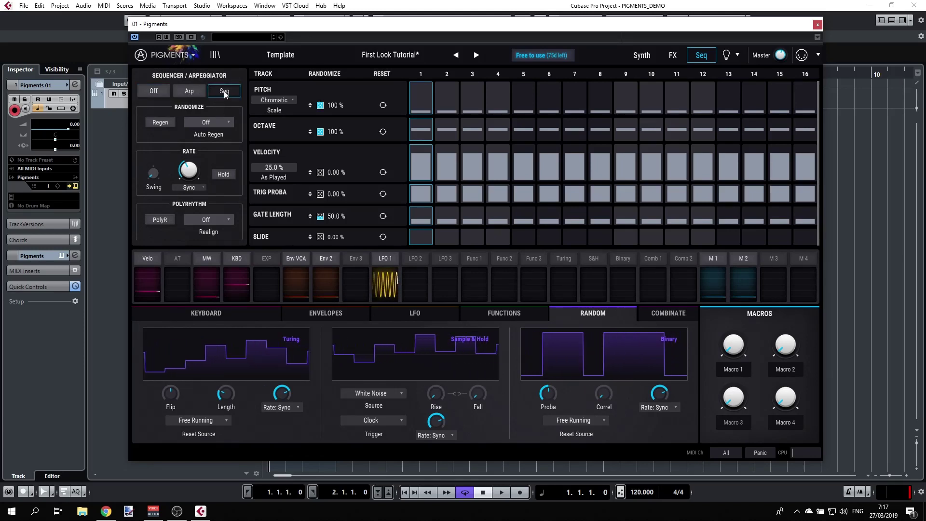
left_click(193, 92)
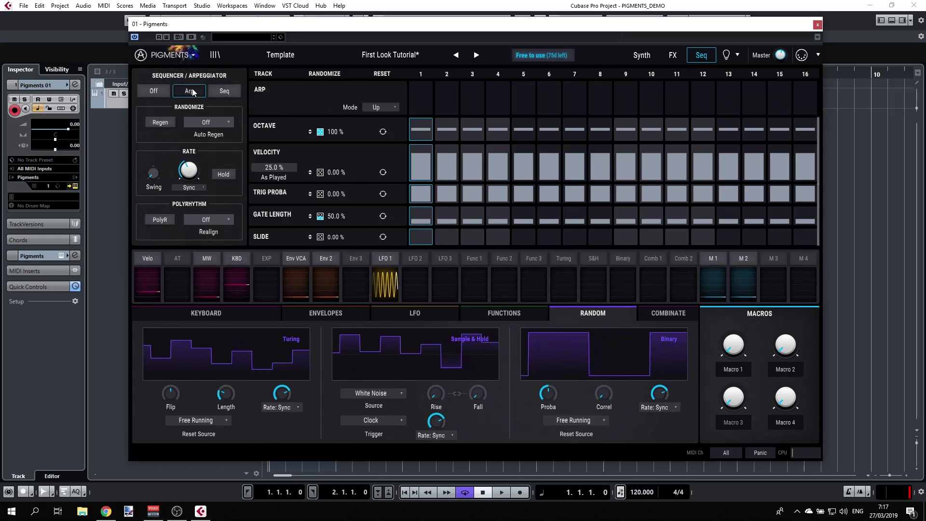
left_click(374, 108)
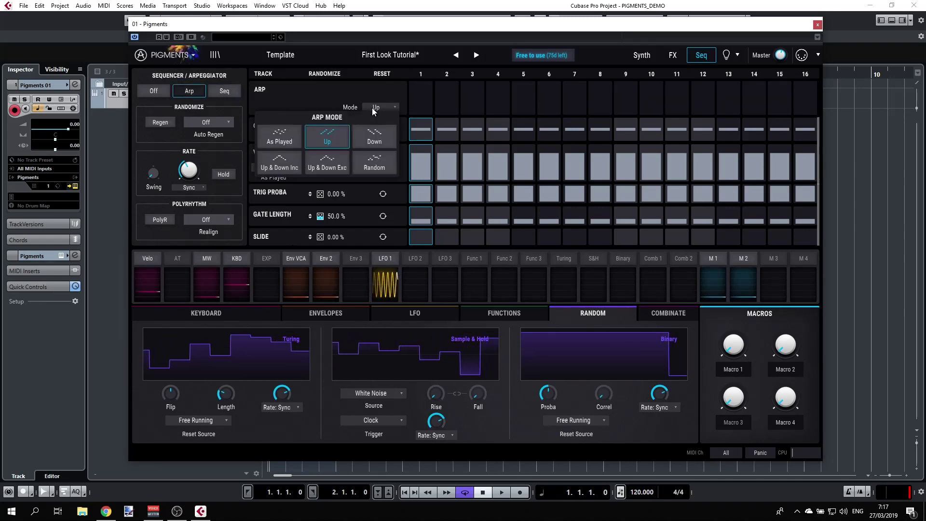
left_click(334, 166)
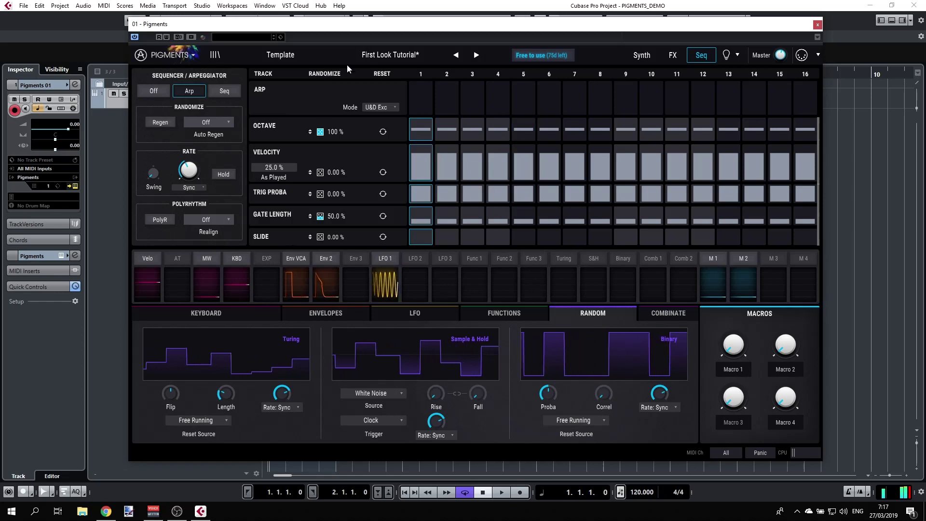
Step: Load the Default preset with the arpeggiator turned on, then advance to the Single OSC Parallel Filters preset
left_click(456, 55)
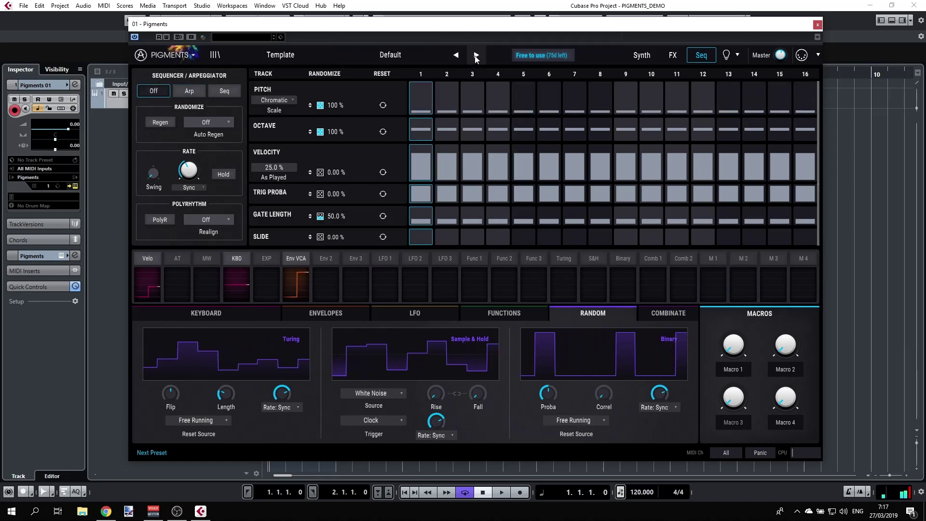
left_click(186, 93)
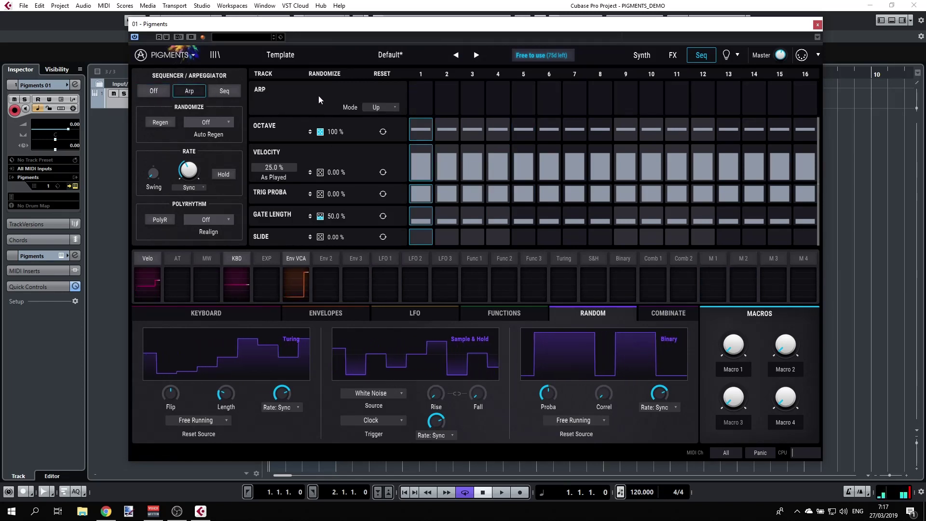
left_click(478, 55)
left_click(478, 55)
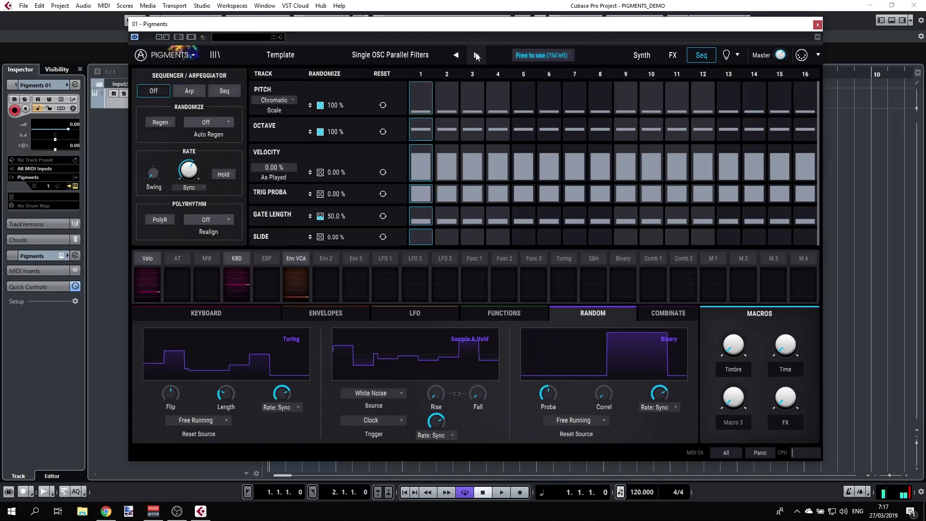
Step: Load the Galactic Piano preset from the Keys category
left_click(360, 55)
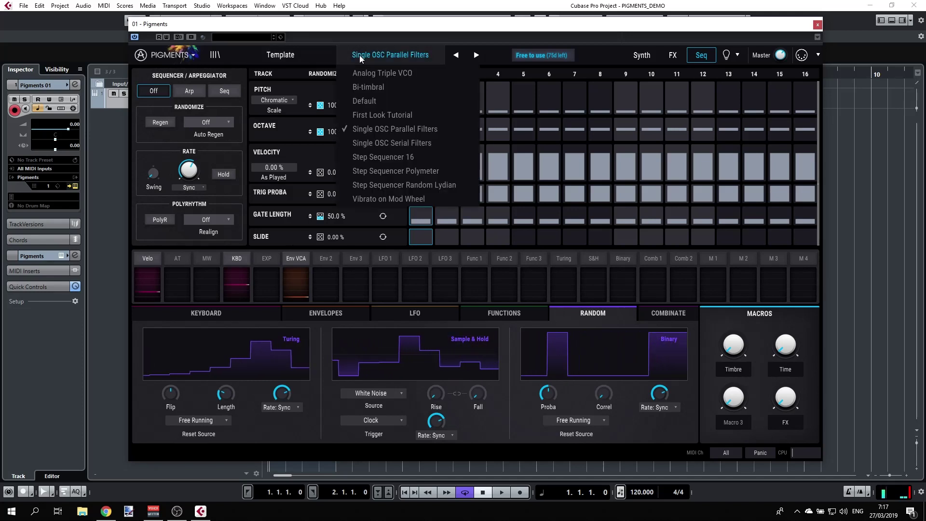
left_click(294, 54)
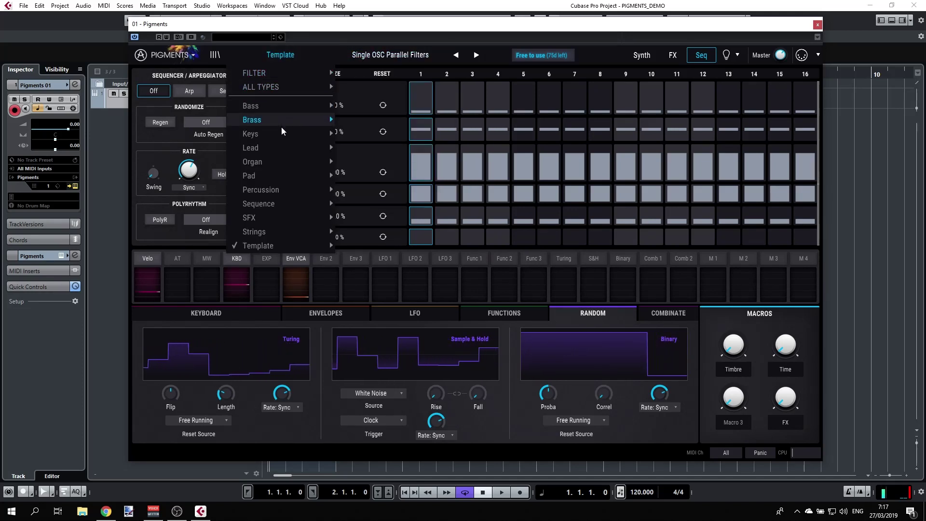
mouse_move(279, 136)
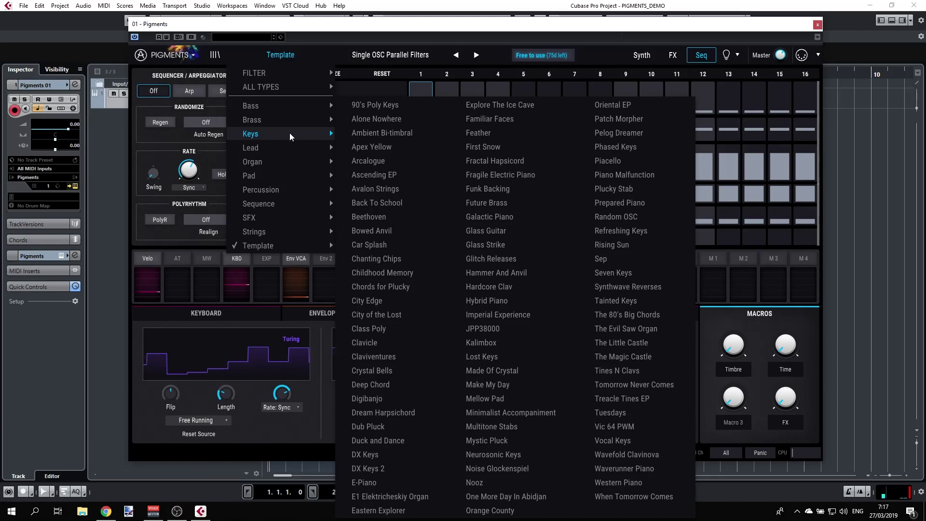
left_click(522, 218)
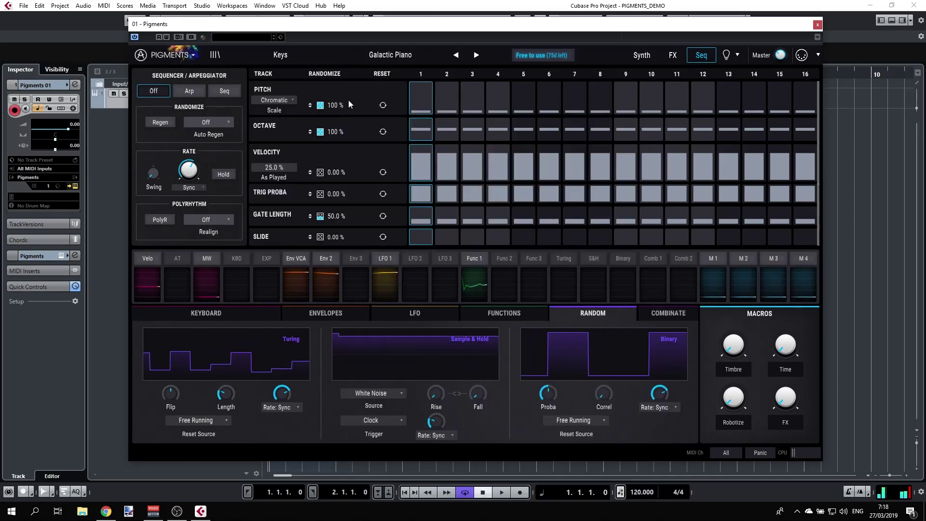
Step: Turn on the arpeggiator for Galactic Piano and set its mode to Down
left_click(189, 90)
left_click(392, 104)
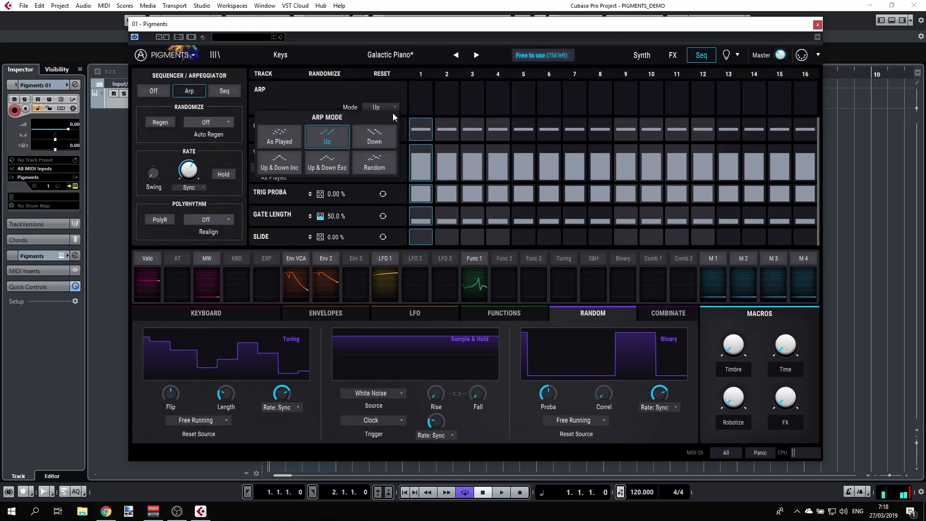
left_click(383, 139)
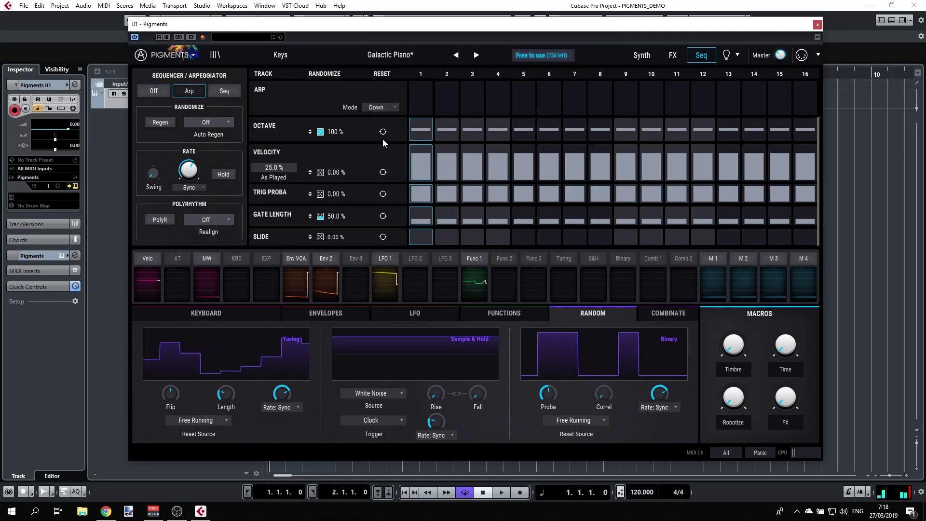
Step: Raise the arpeggiator's octave on steps 1, 3 and 6, and lower it to -1 on step 4
left_click(424, 126)
left_click(479, 121)
left_click(492, 131)
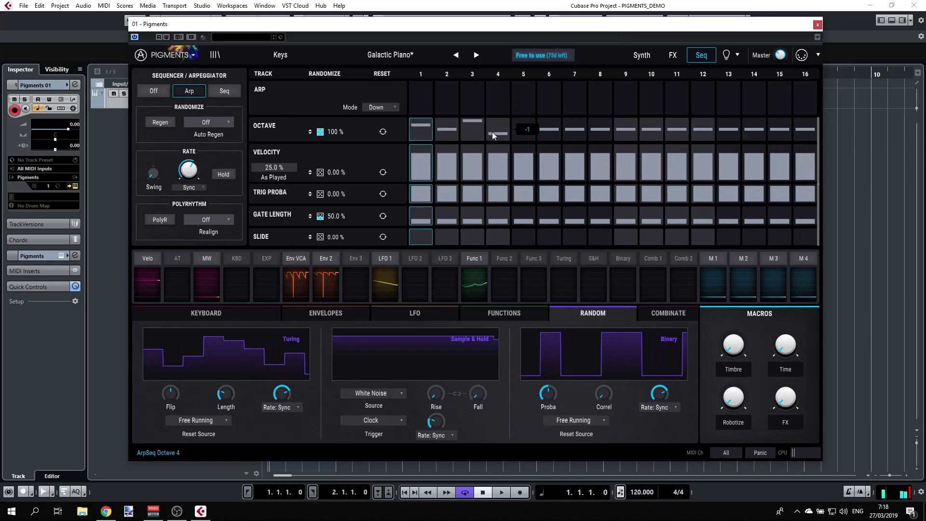
left_click(549, 120)
mouse_move(553, 162)
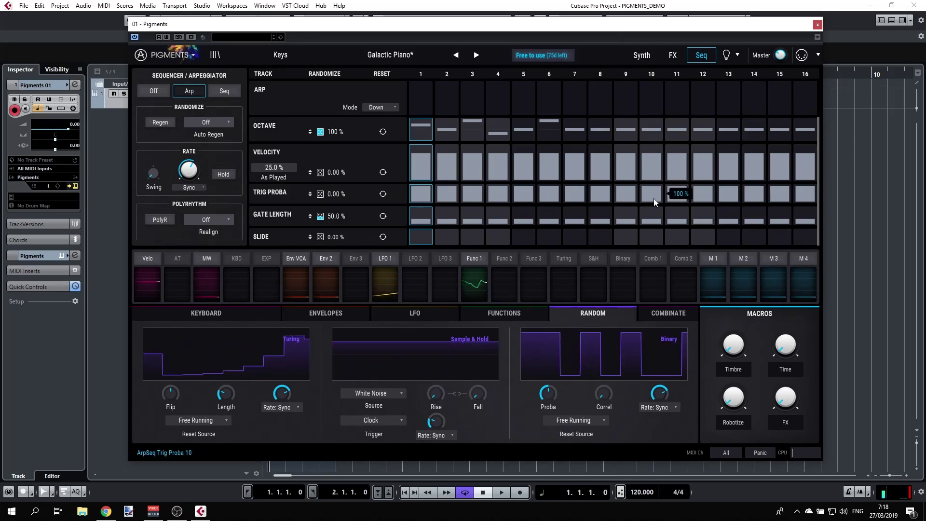
Step: Return to the synth section and examine Filter 1's SEM mode setting
left_click(641, 57)
mouse_move(605, 137)
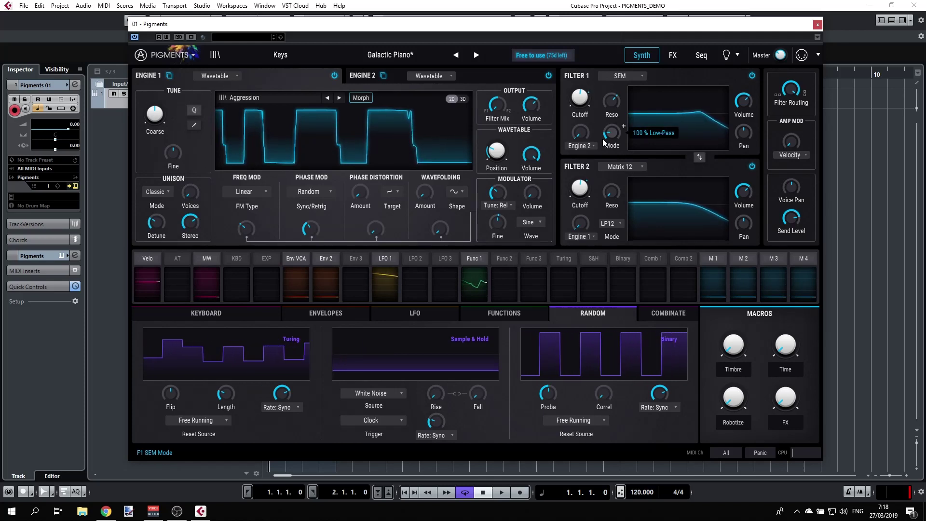